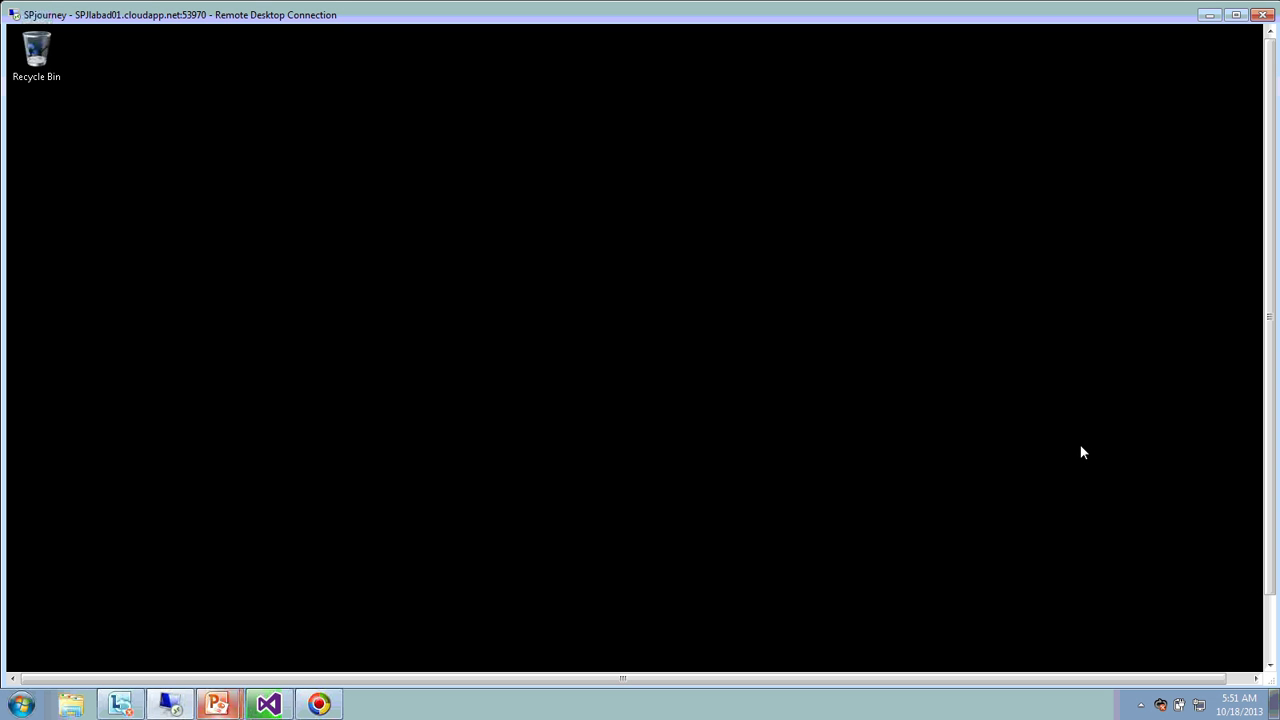
Maximize the remote session and launch SharePoint 2013 Central Administration by searching 'cent'
left_click(1236, 14)
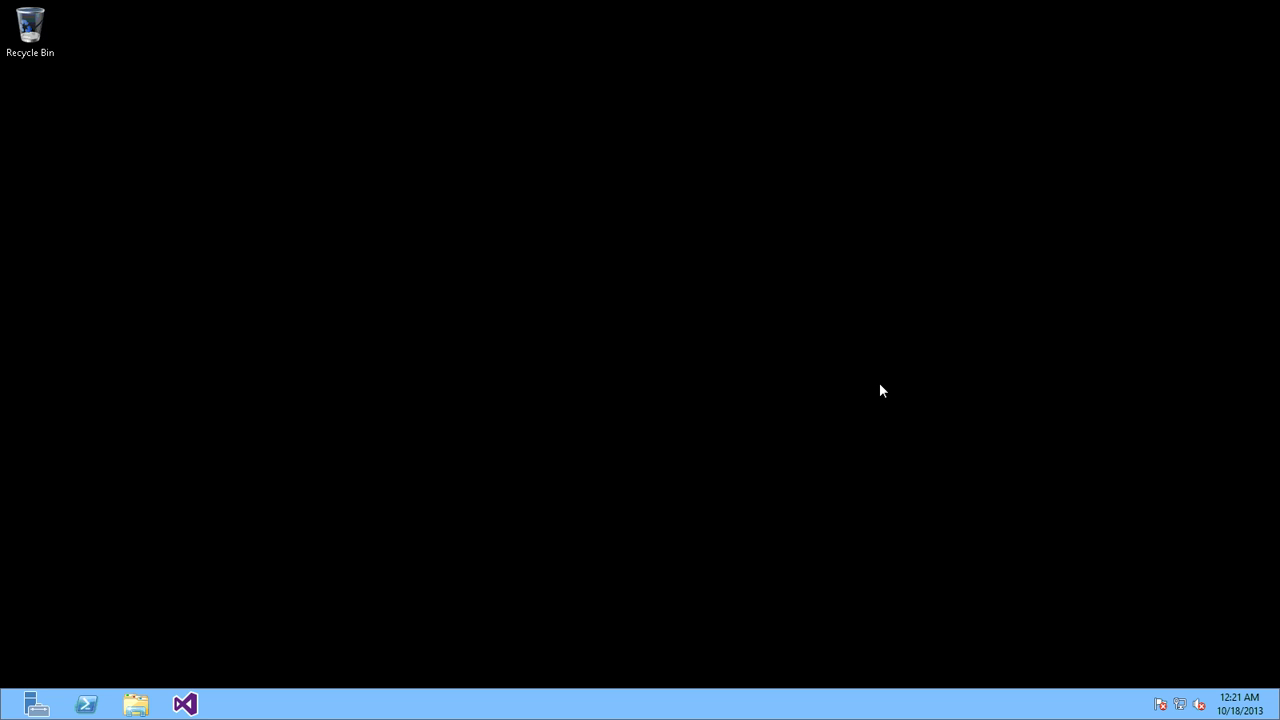
key("super+q")
type("cent")
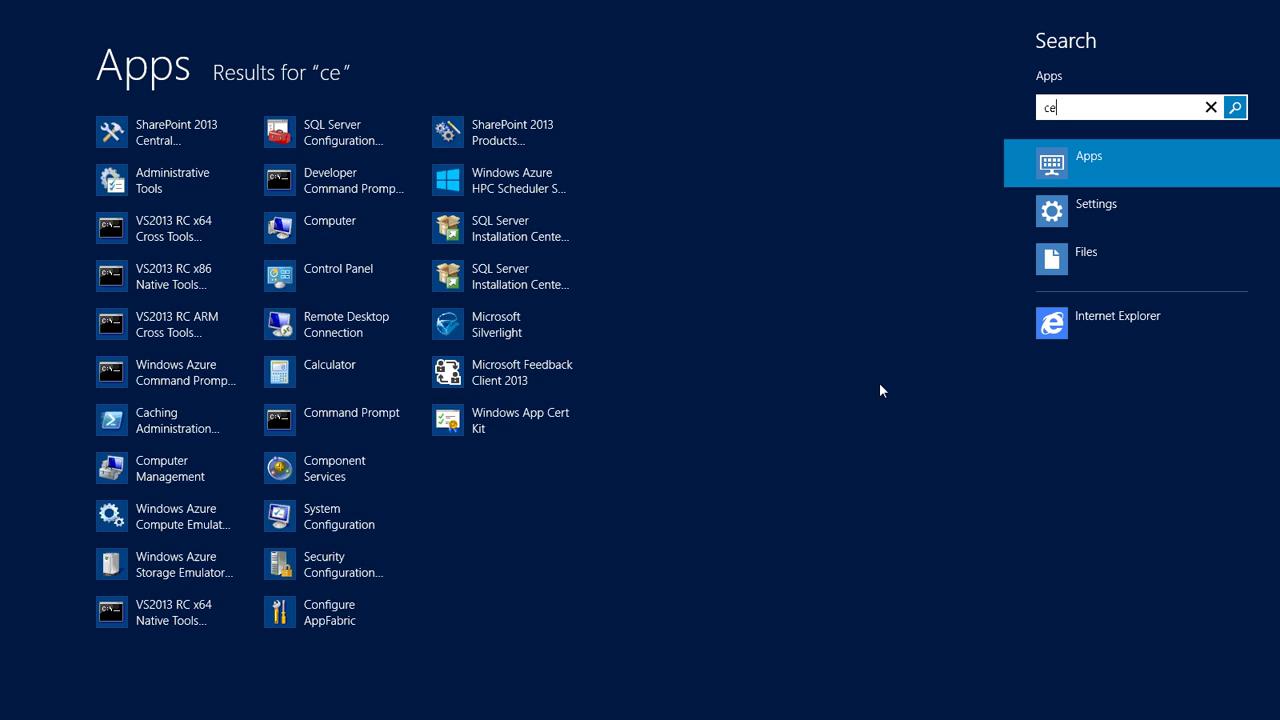
left_click(211, 129)
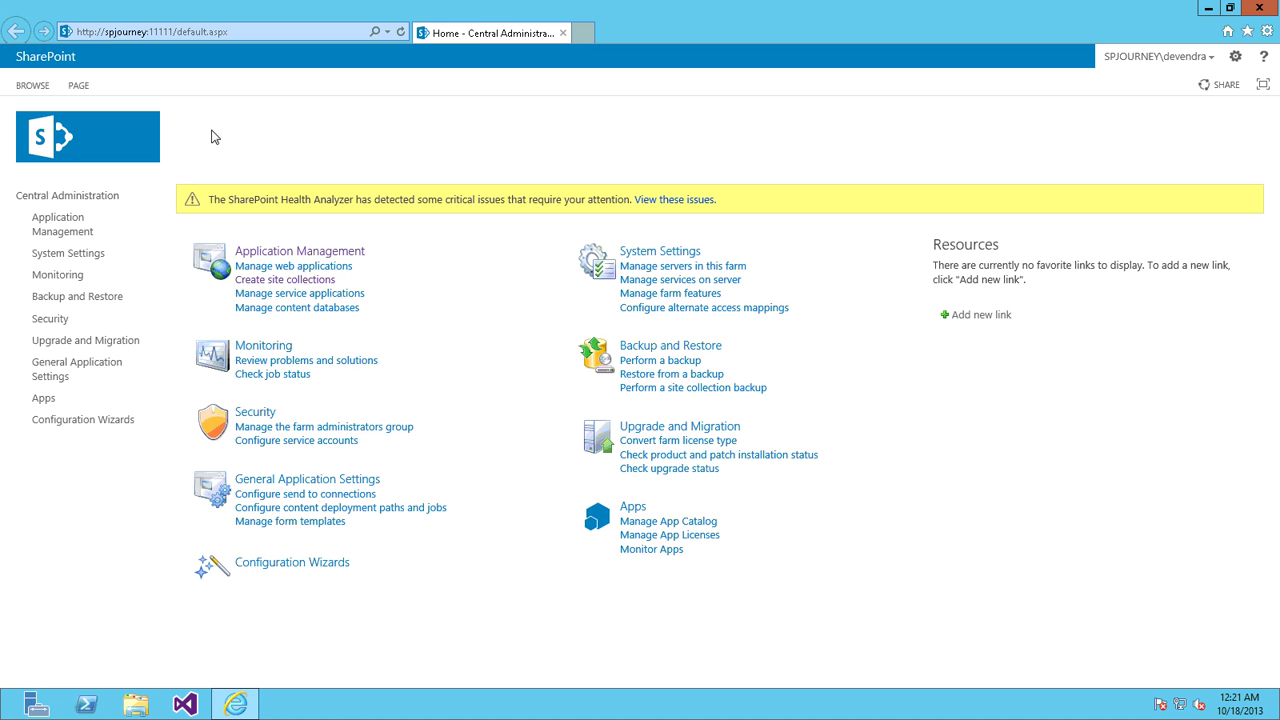
Open the Create Site Collection form from Application Management and scroll to the quota section
left_click(301, 256)
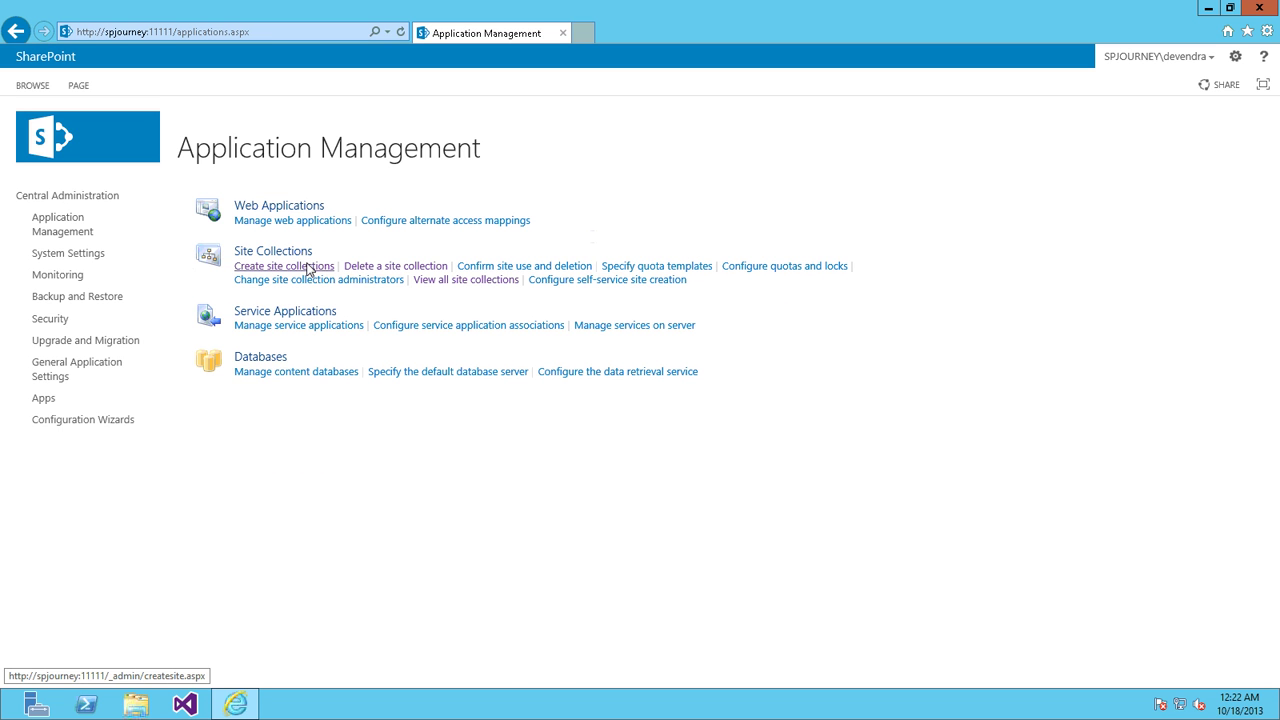
left_click(307, 268)
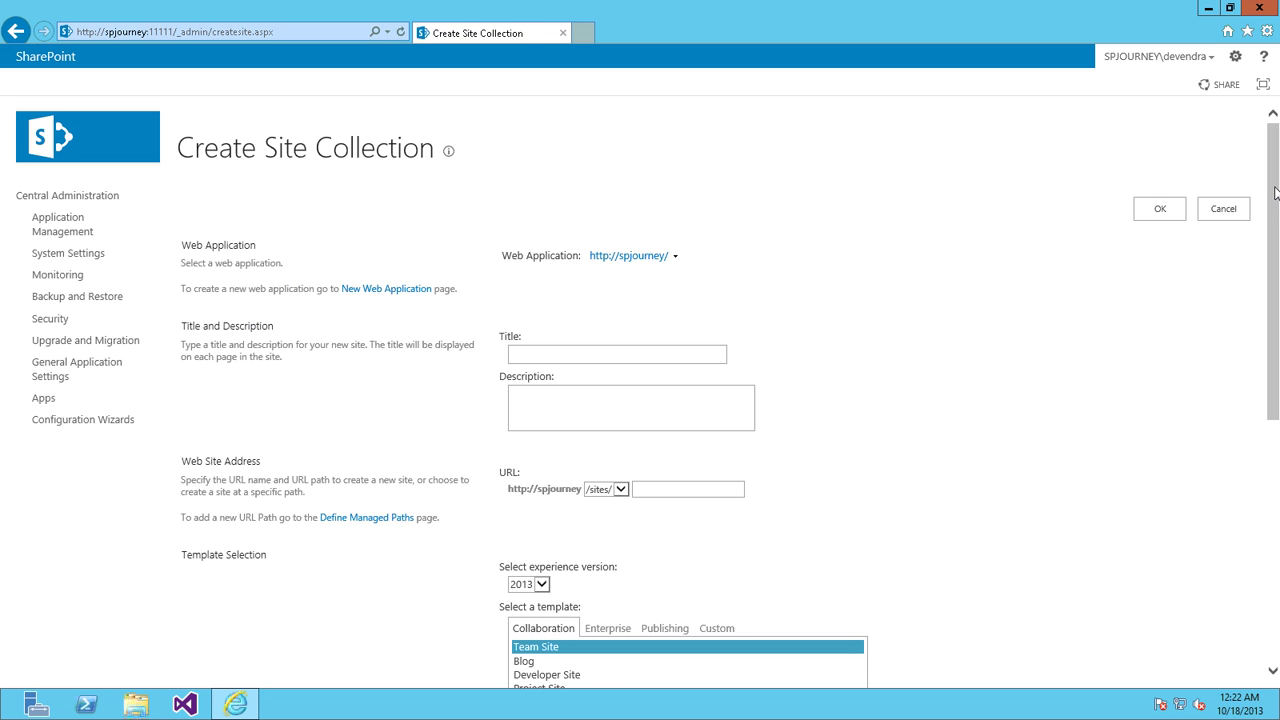
left_click_drag(1276, 196, 1278, 262)
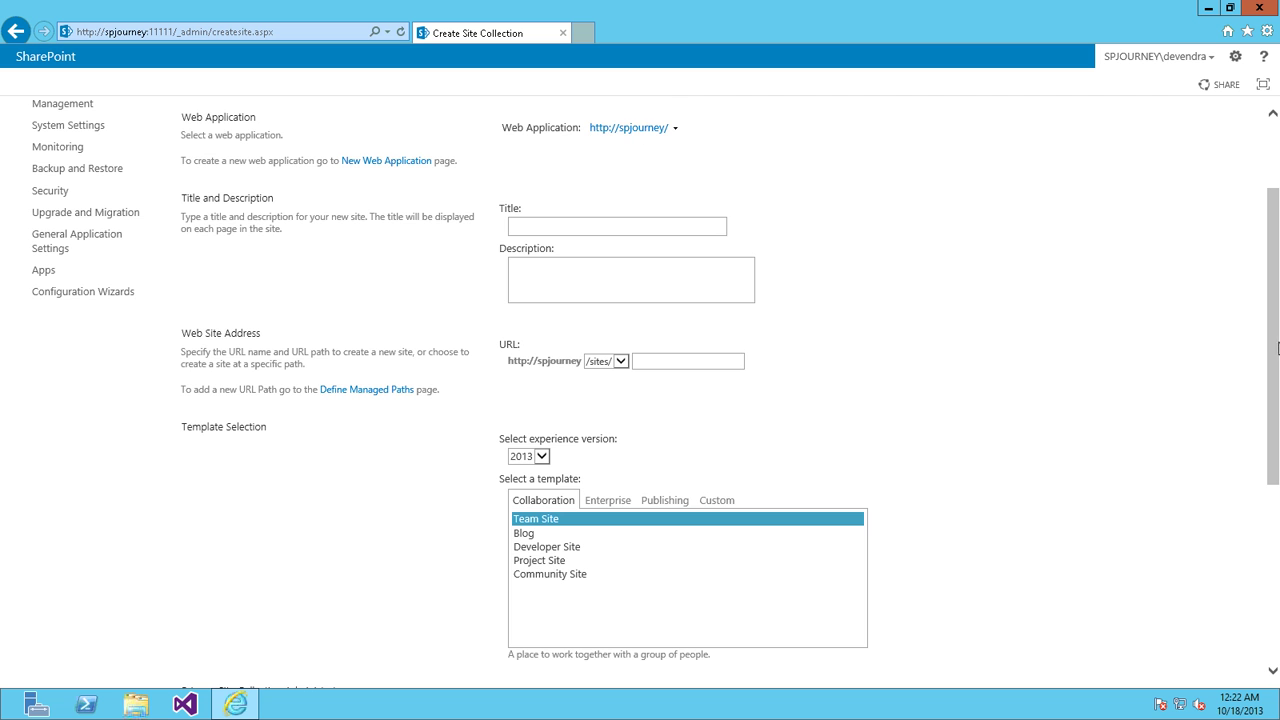
left_click_drag(1274, 347, 1276, 527)
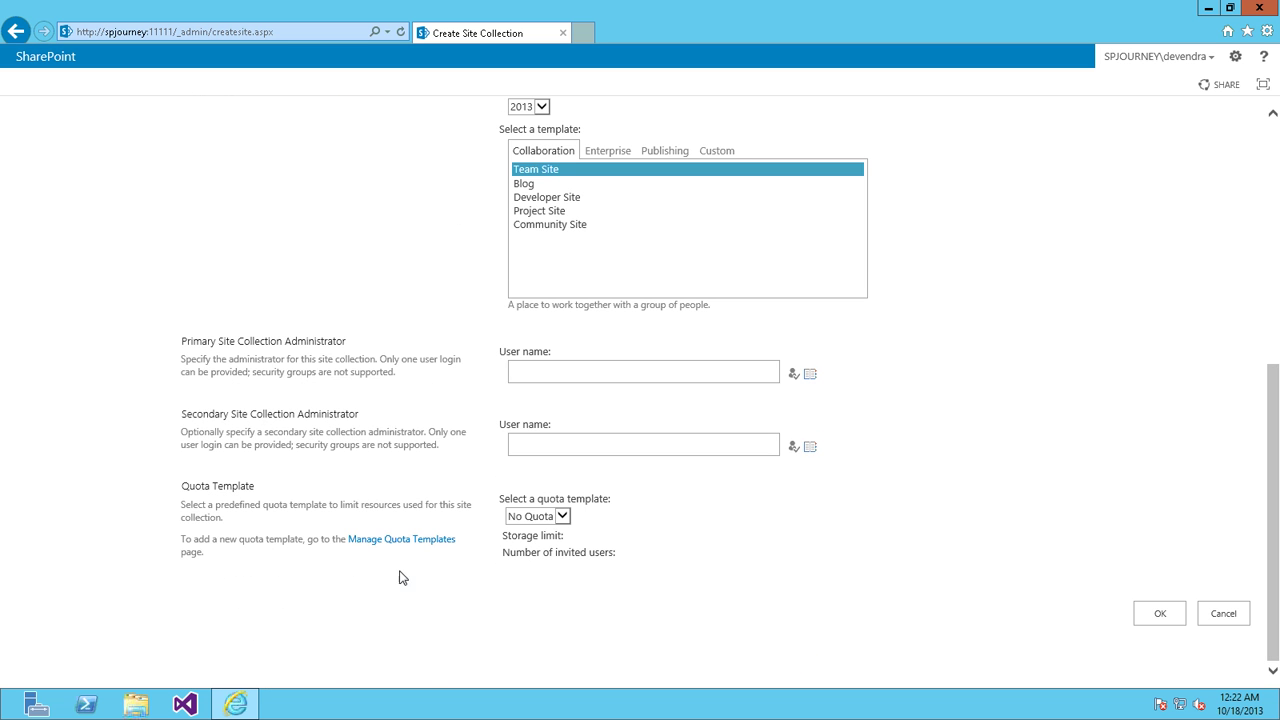
Choose the Sales quota template and highlight its 500 MB storage limit
left_click(545, 520)
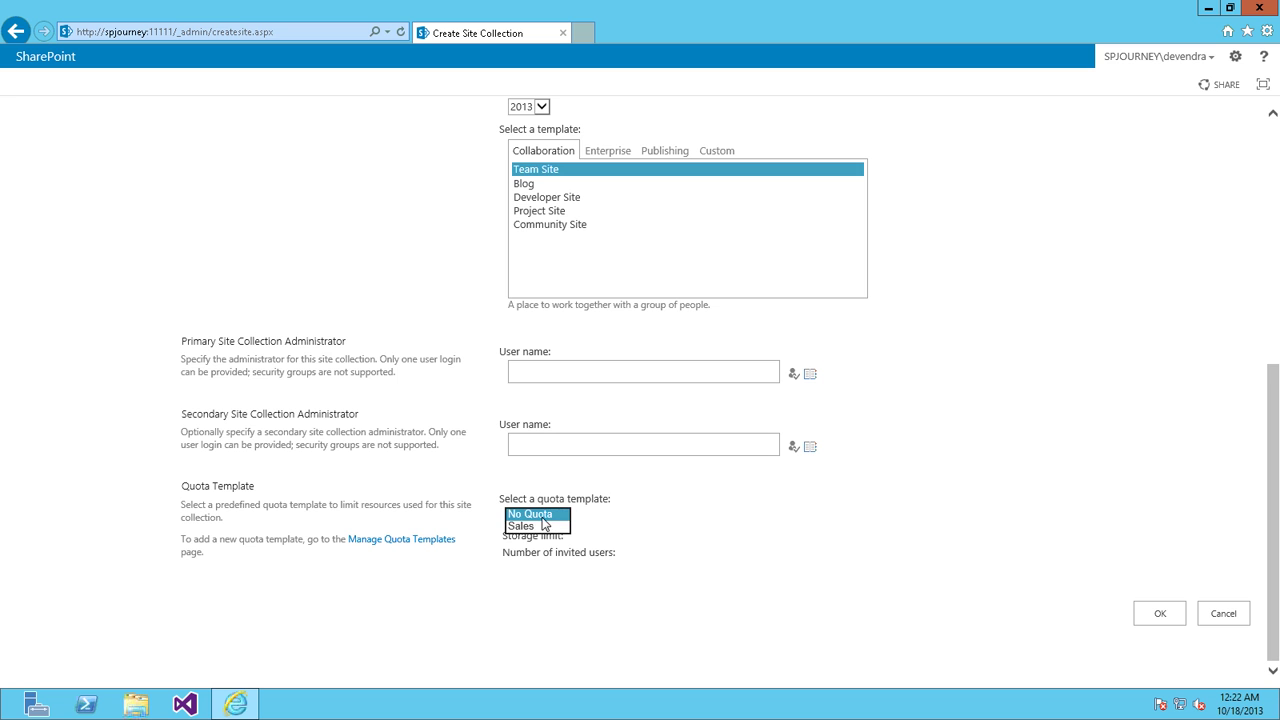
left_click(540, 526)
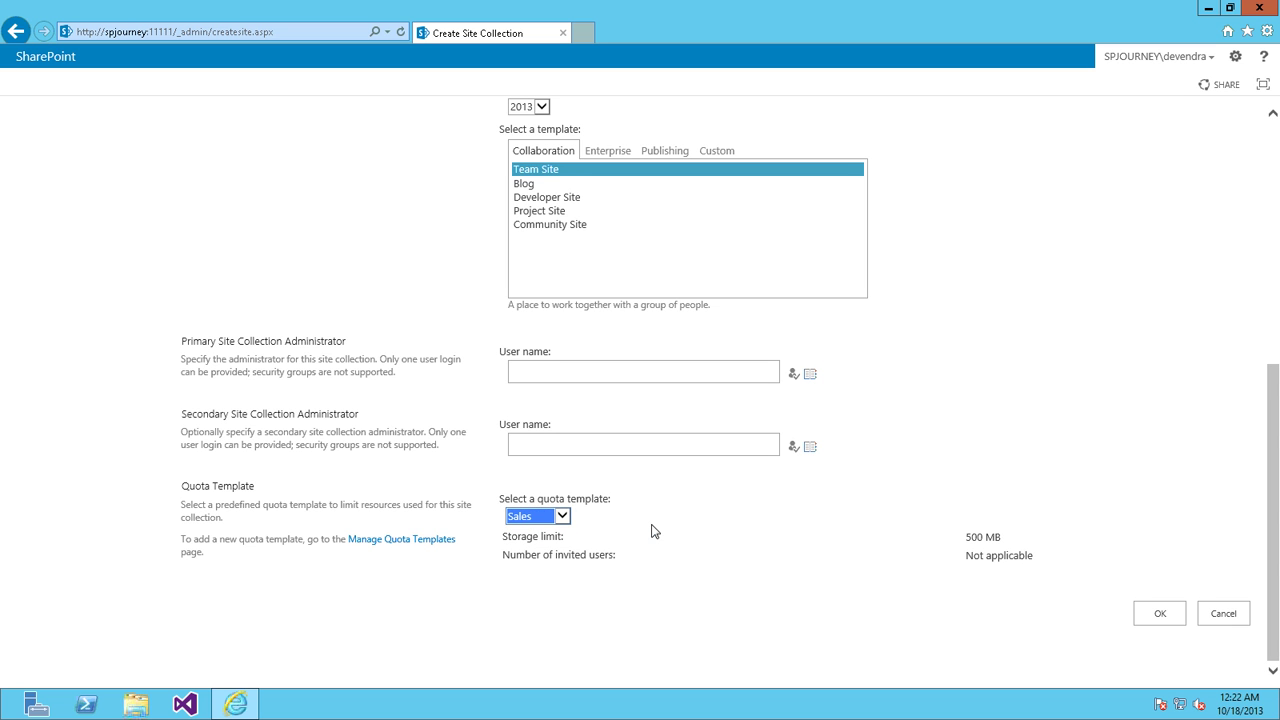
left_click(651, 531)
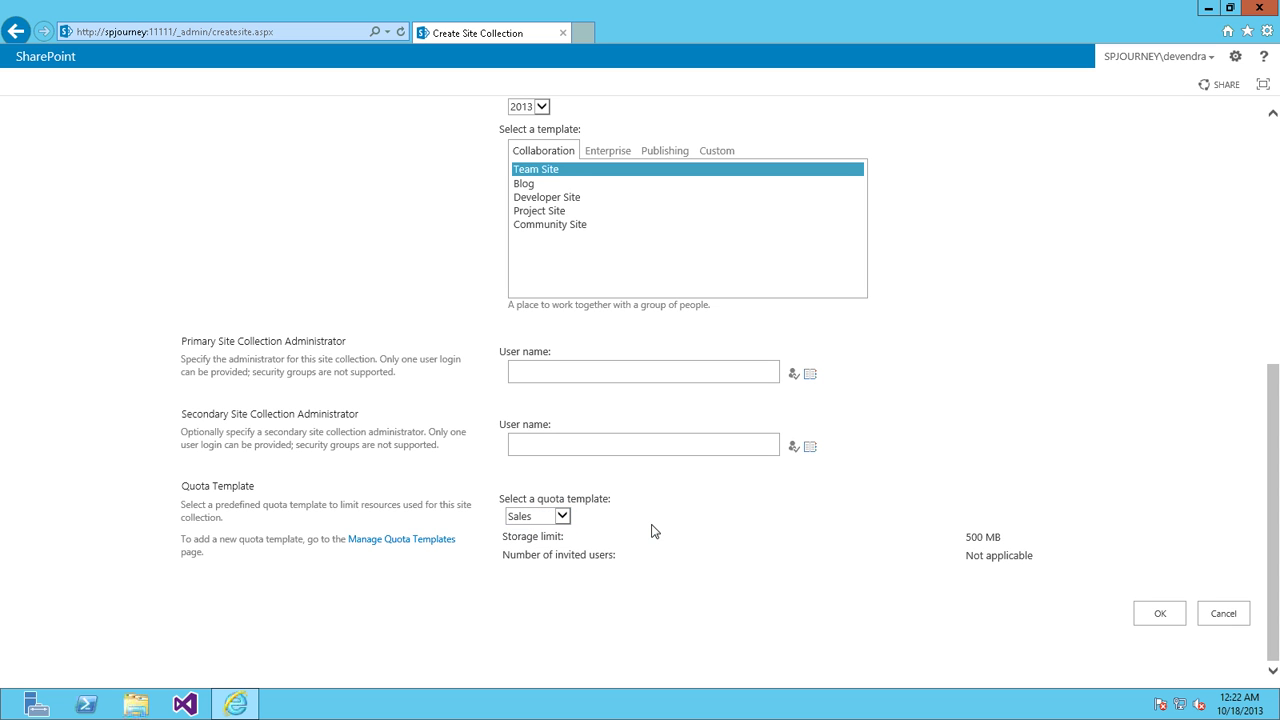
triple_click(986, 542)
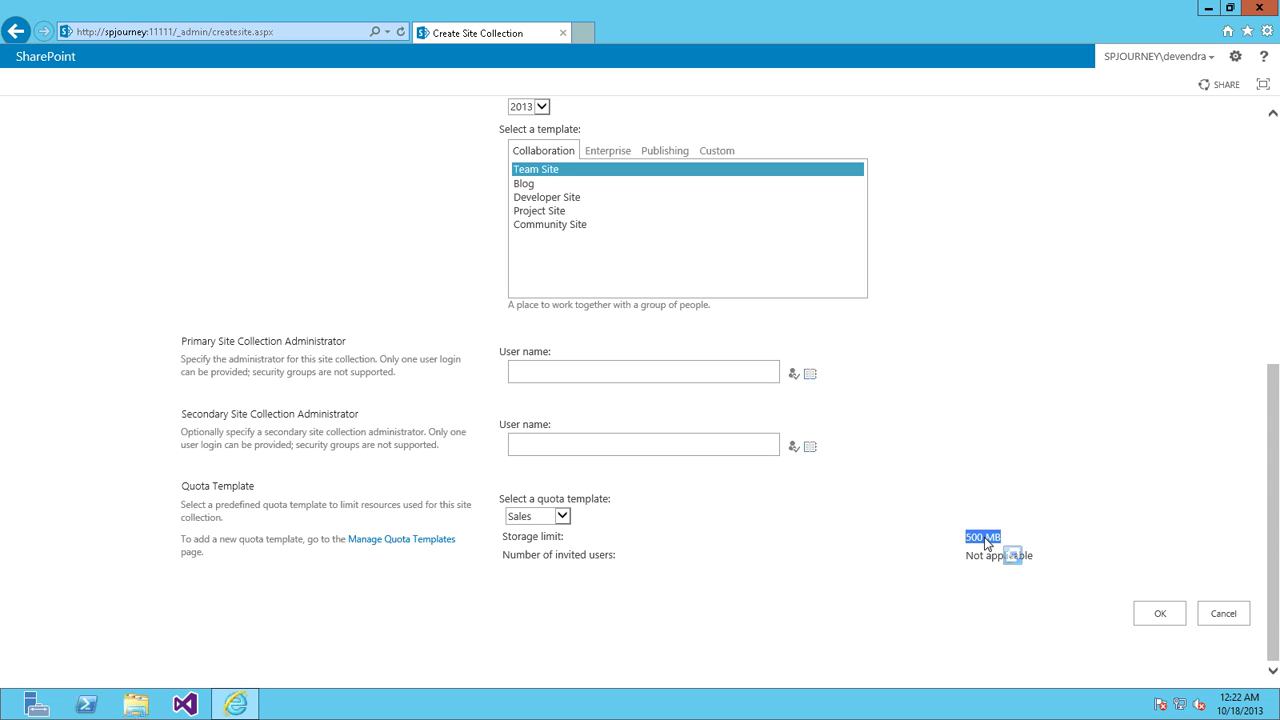
left_click(792, 549)
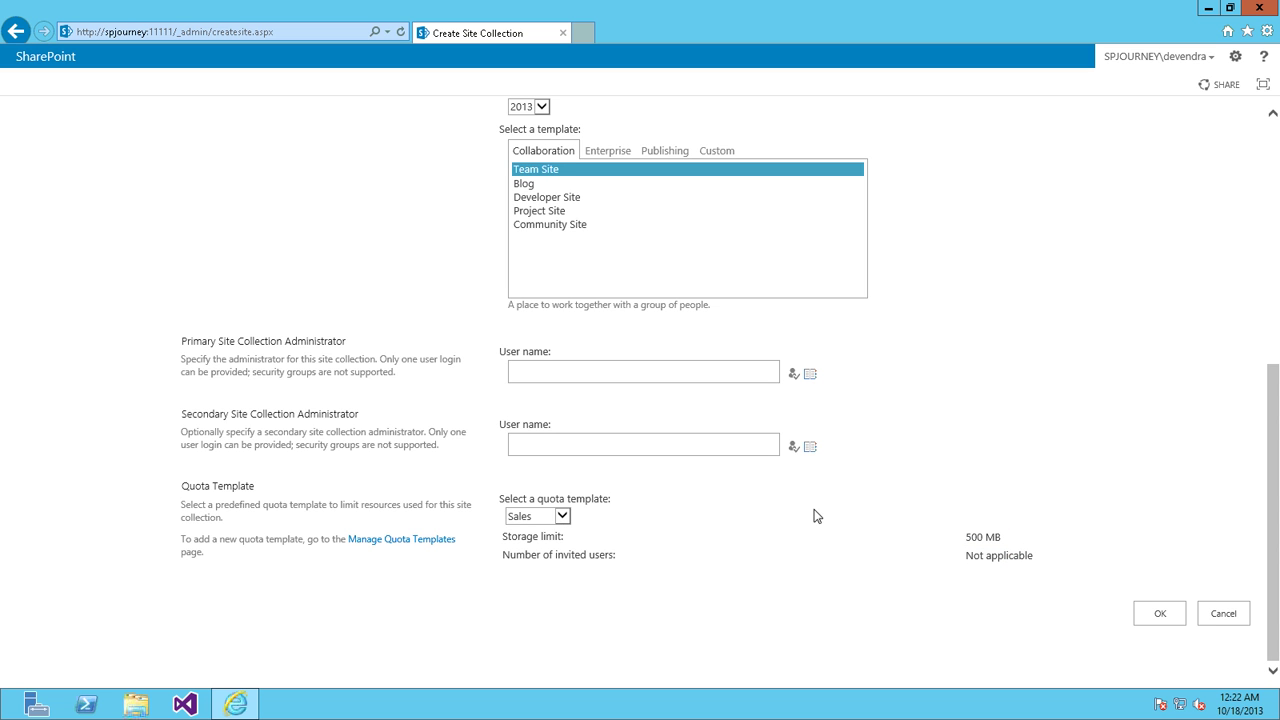
triple_click(984, 542)
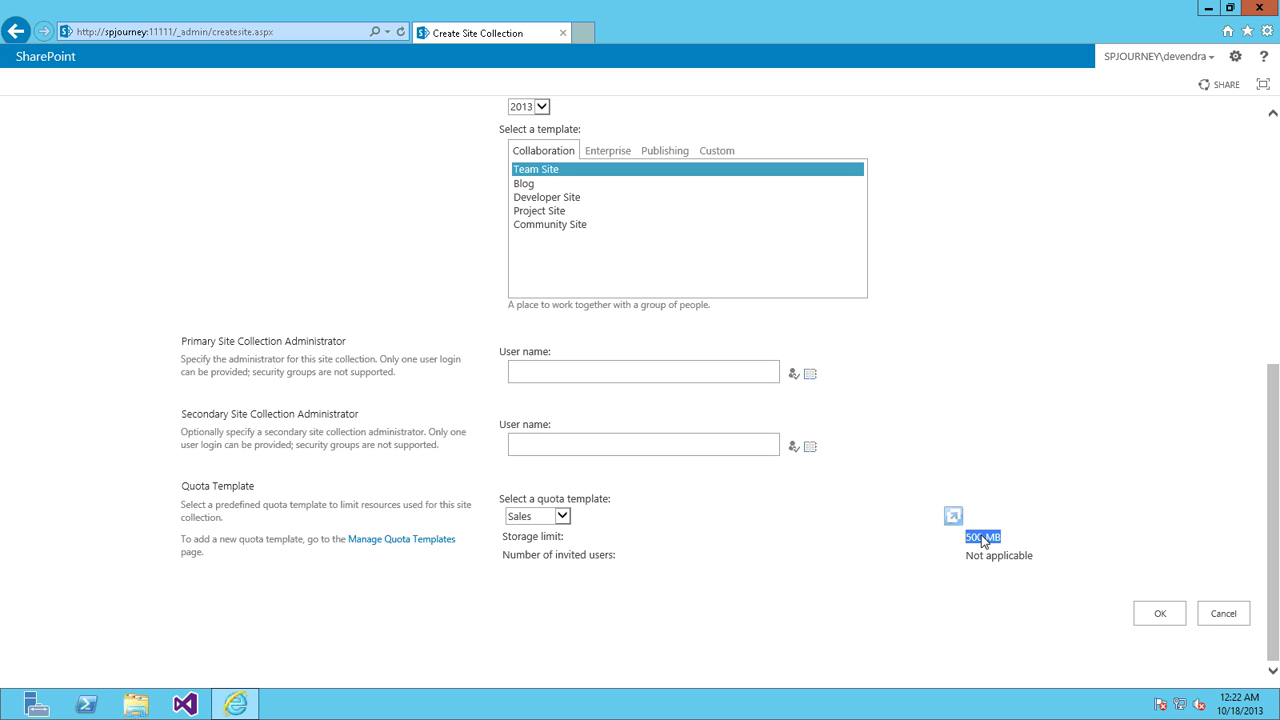
left_click(686, 547)
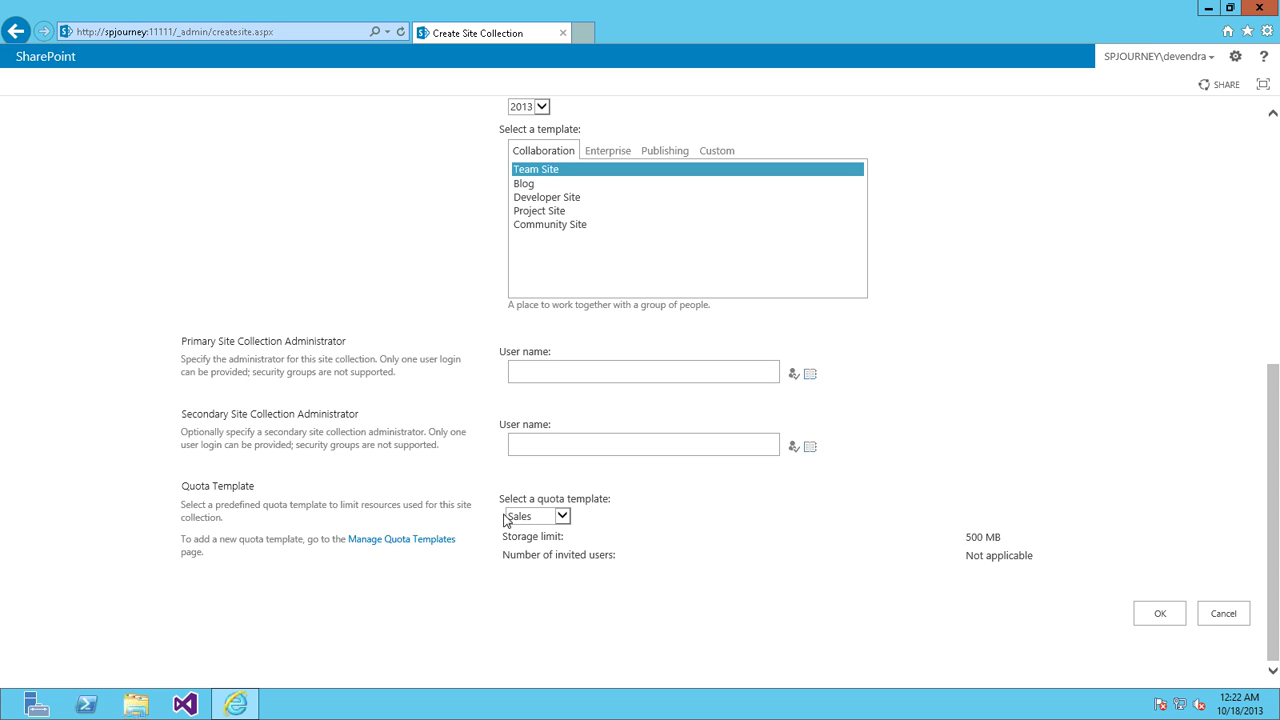
left_click(395, 545)
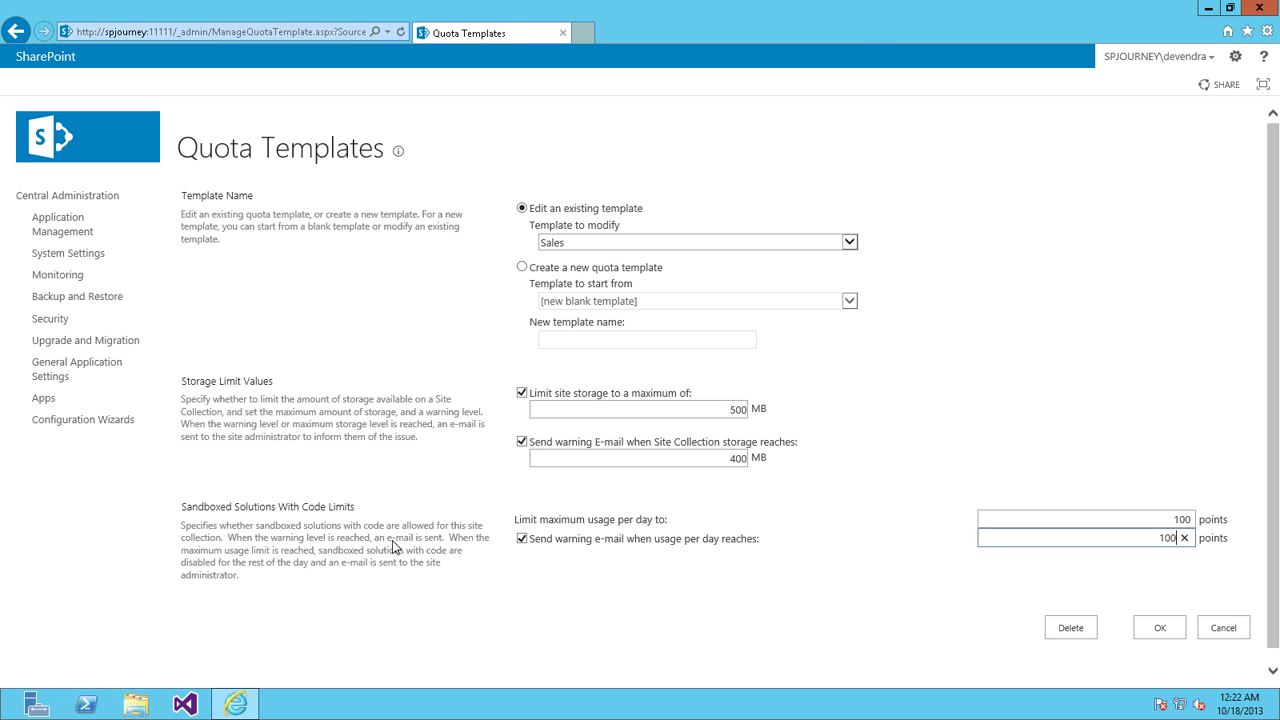
double_click(728, 410)
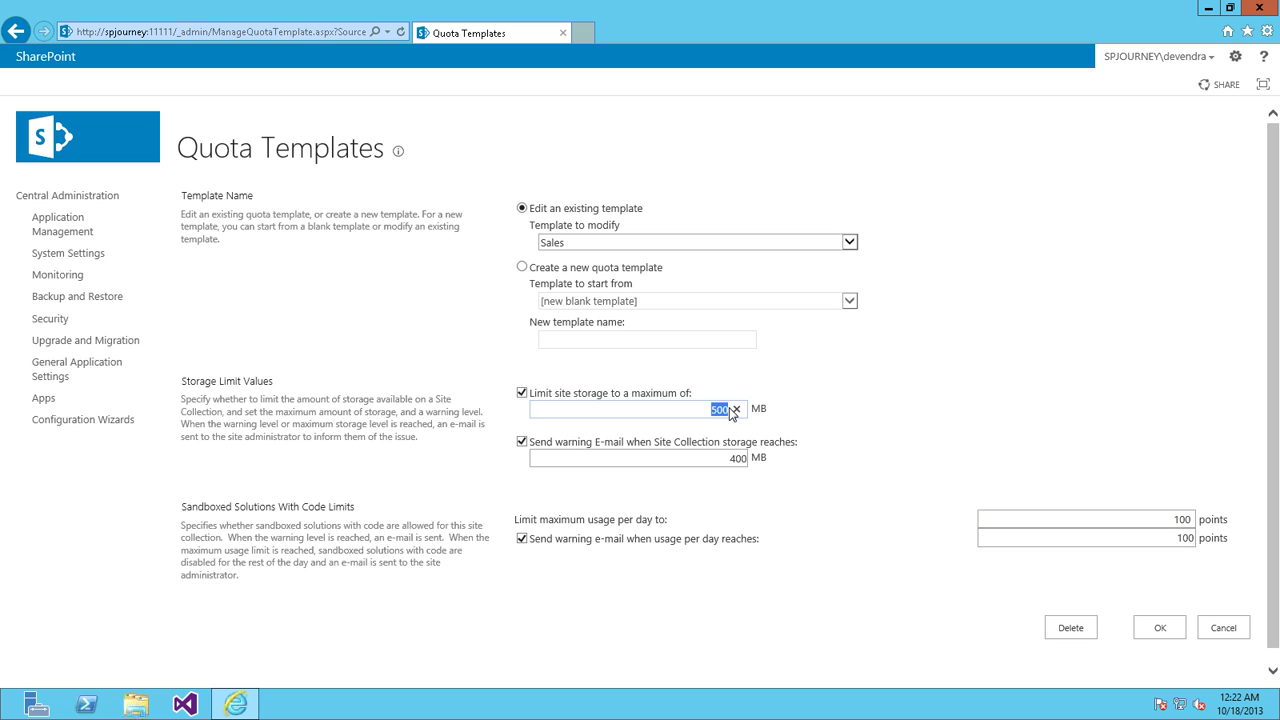
left_click(734, 458)
double_click(730, 458)
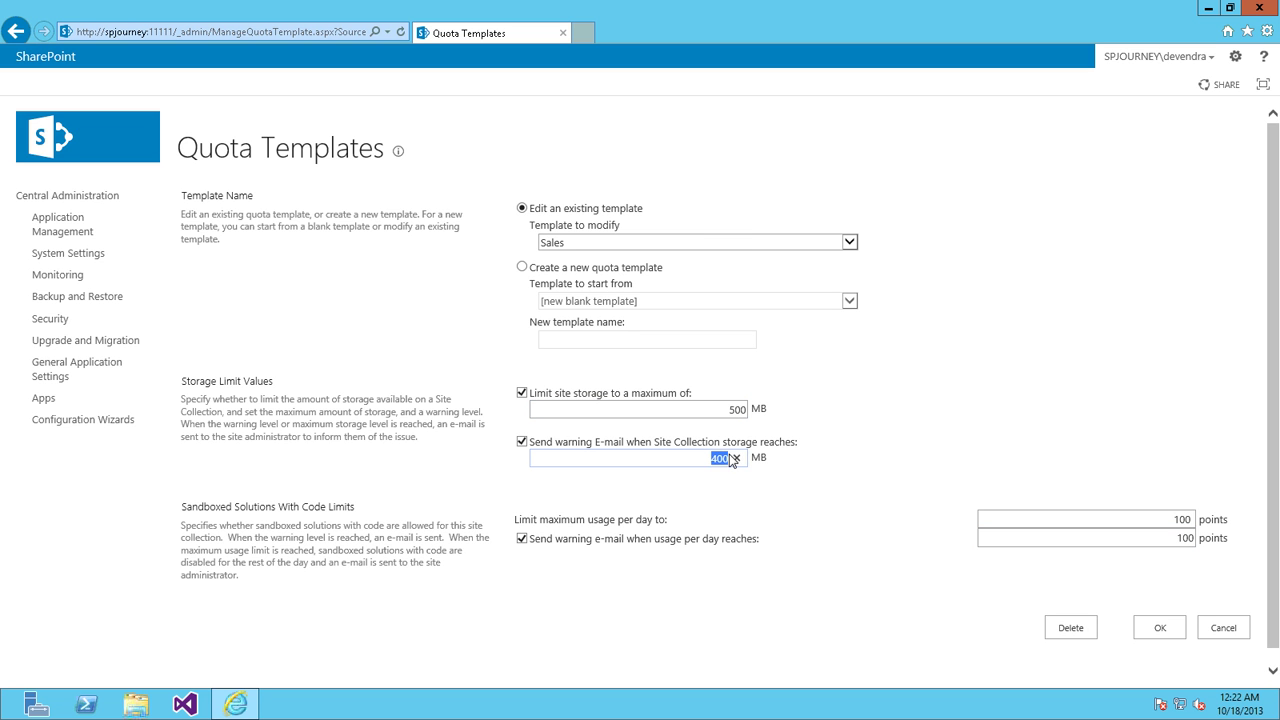
left_click(884, 505)
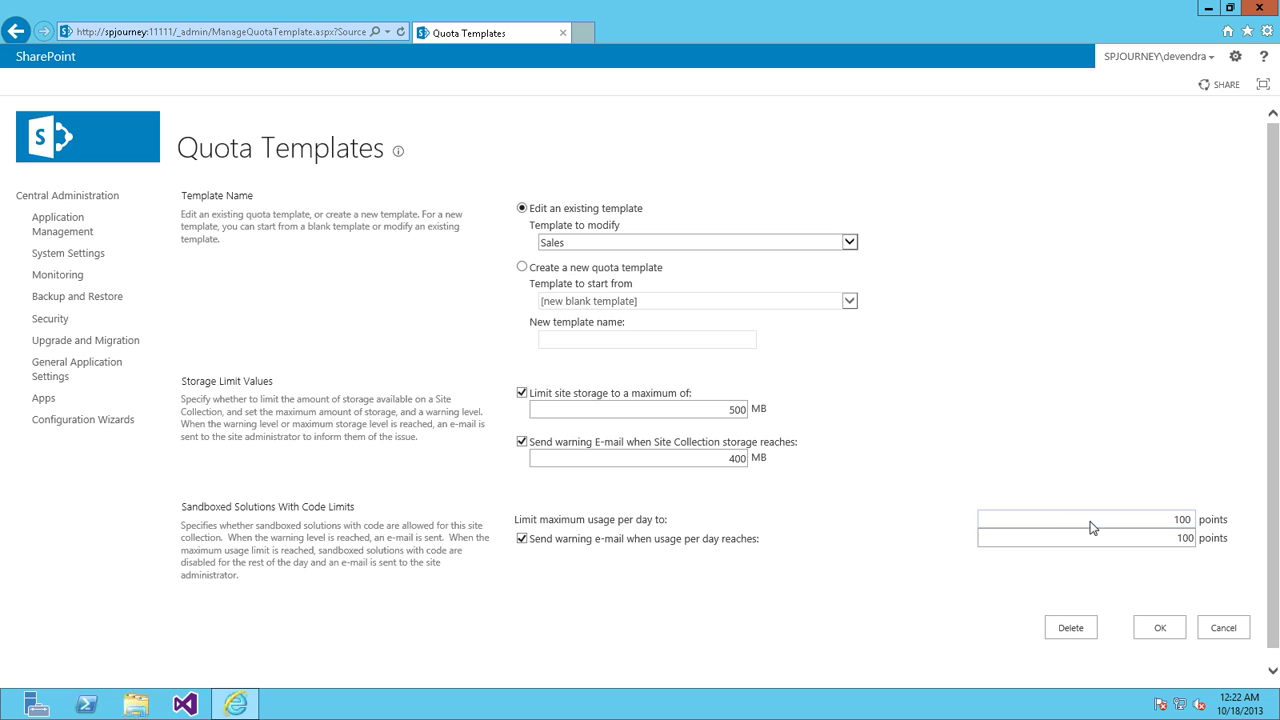
left_click(1228, 630)
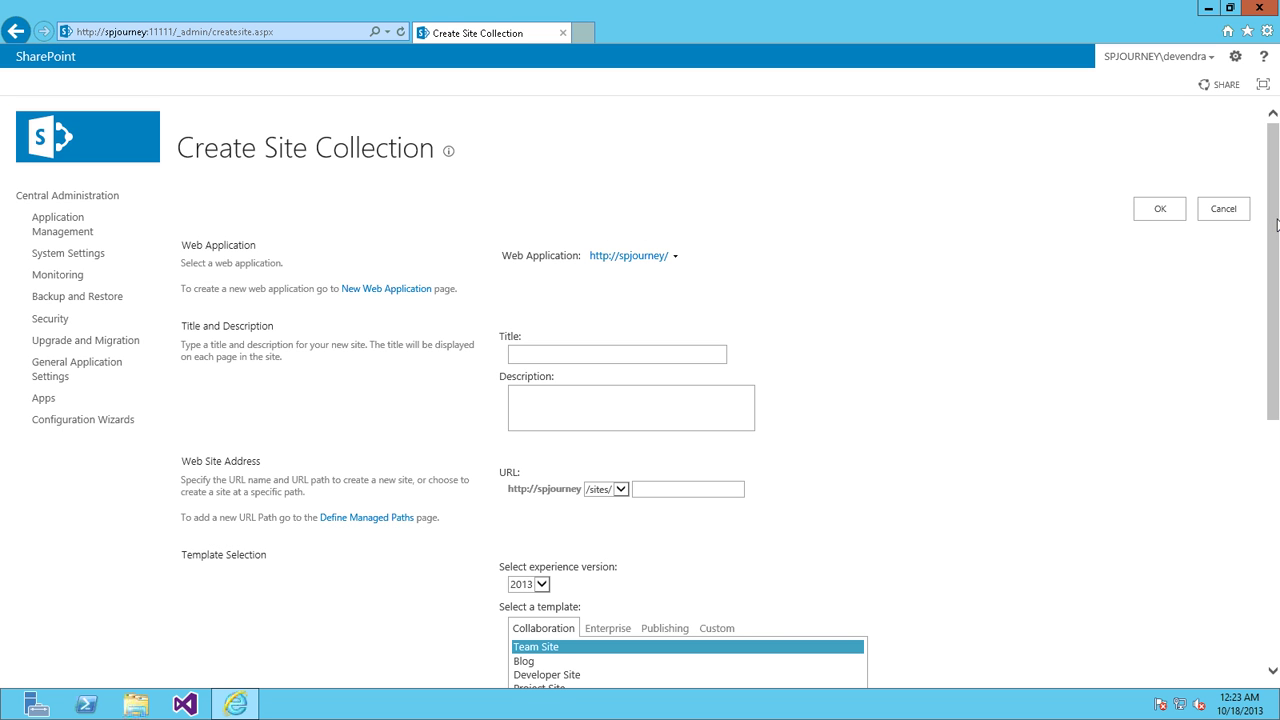
scroll(1276, 225, "down", 1)
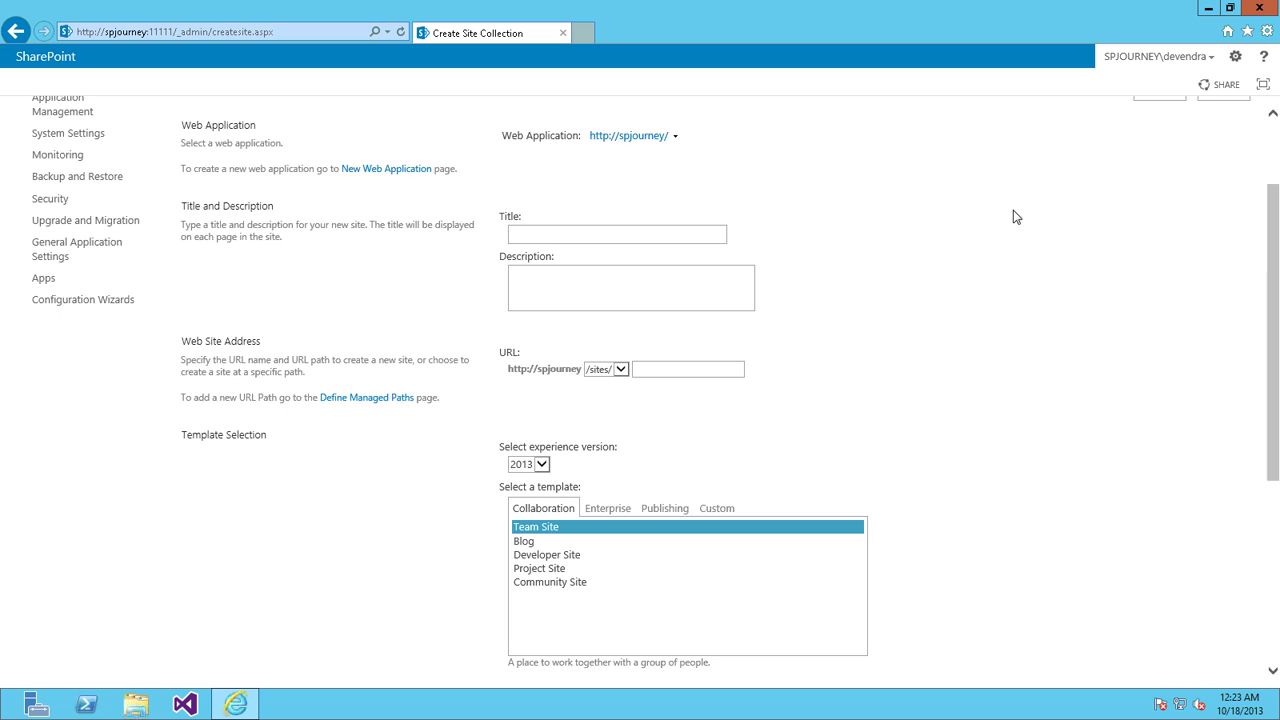
left_click(365, 399)
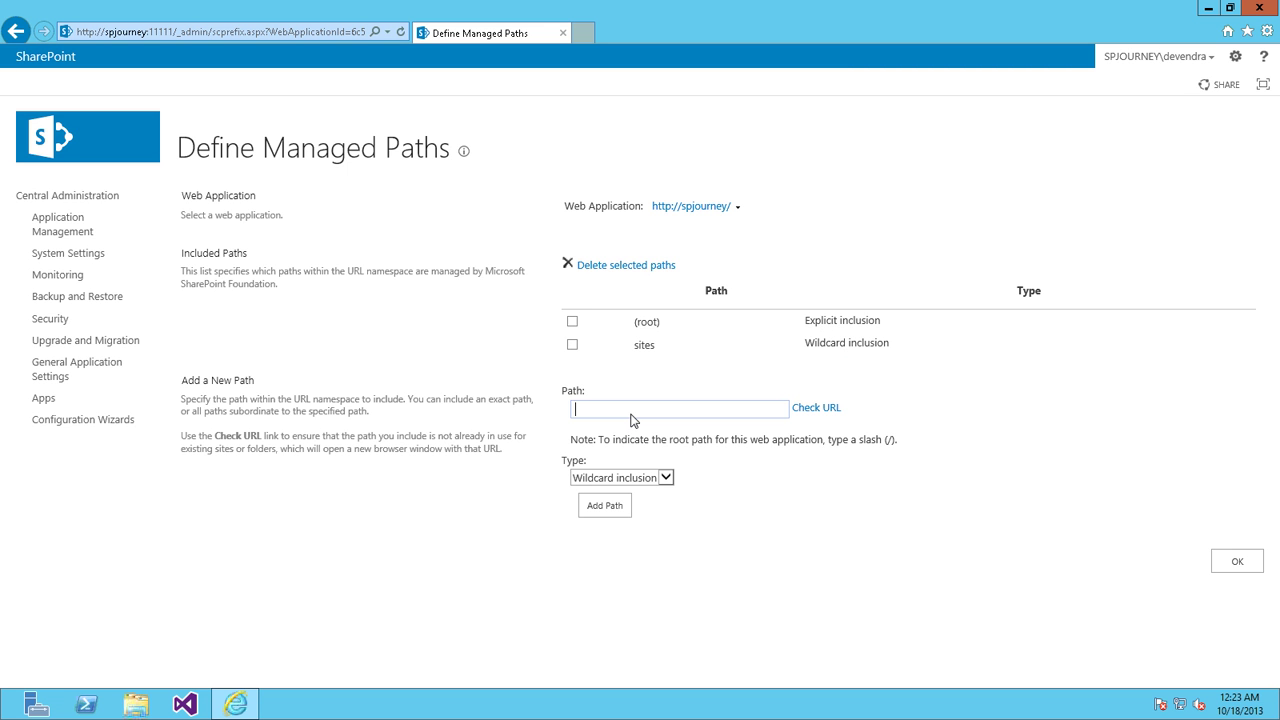
type("topics")
left_click(630, 477)
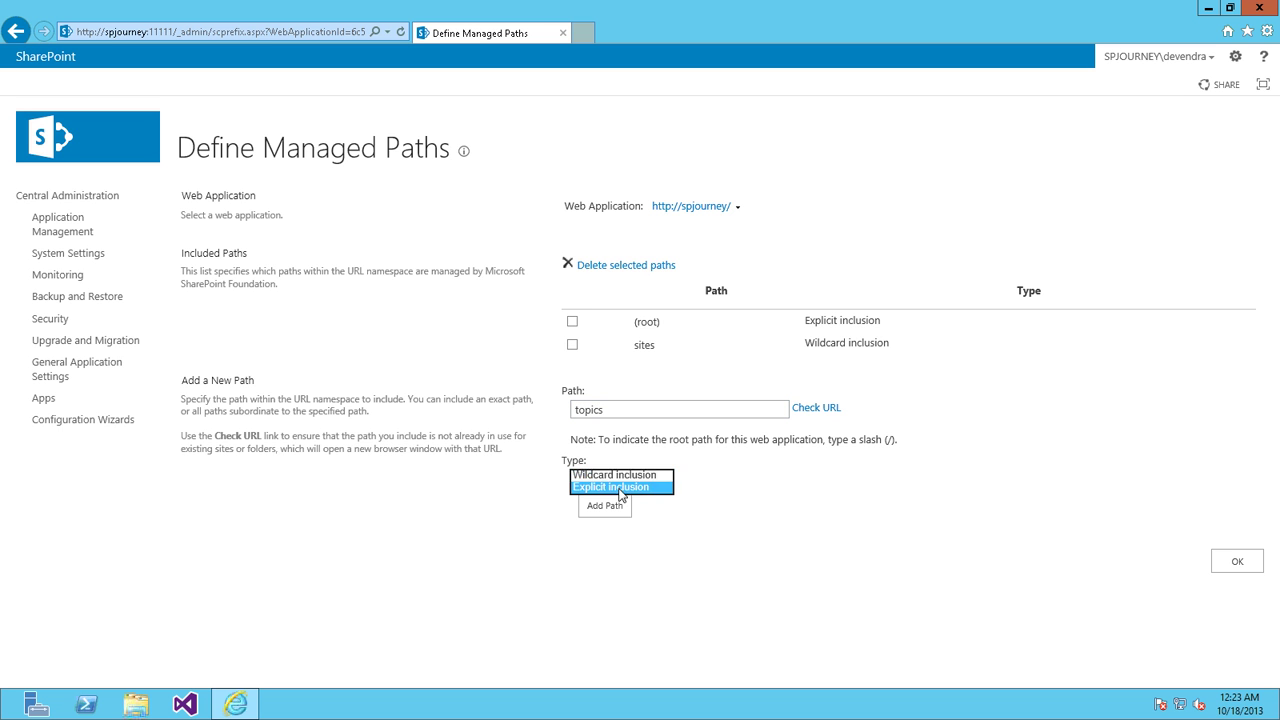
left_click(612, 497)
left_click(611, 508)
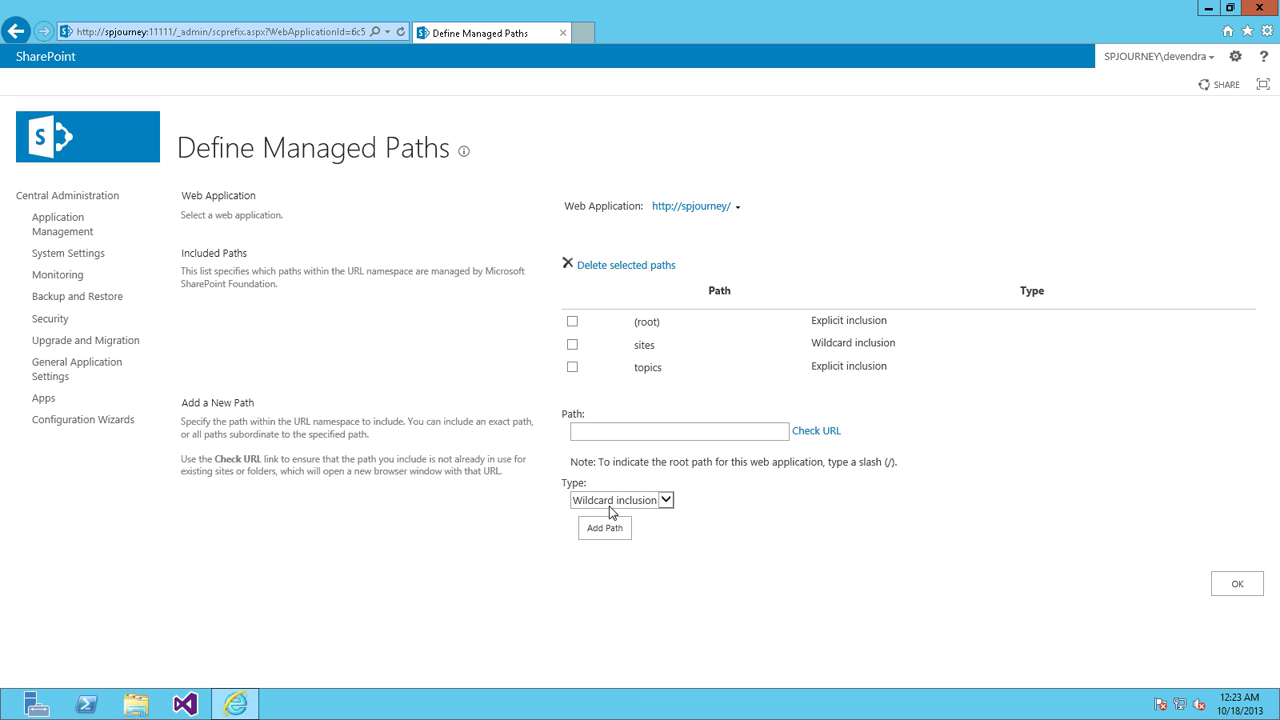
double_click(646, 369)
left_click(573, 368)
Add 'sales' as a wildcard inclusion managed path for spjourney and save
left_click(629, 403)
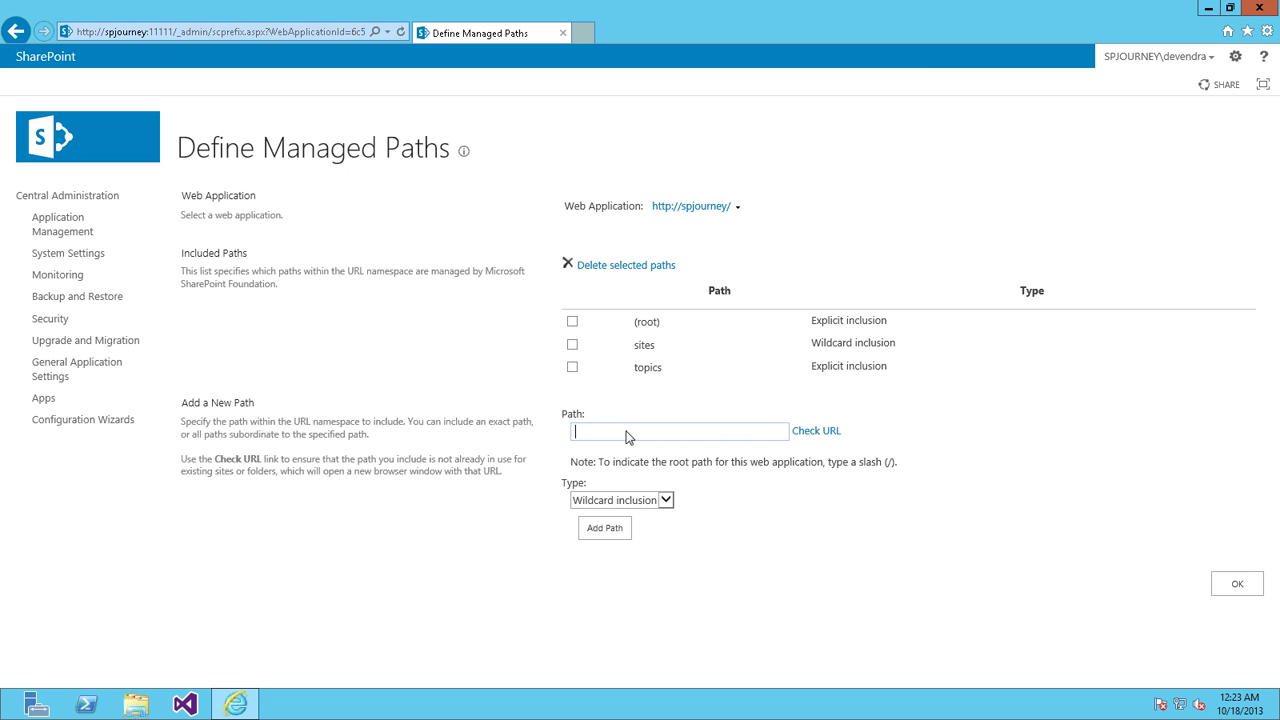
type("sales")
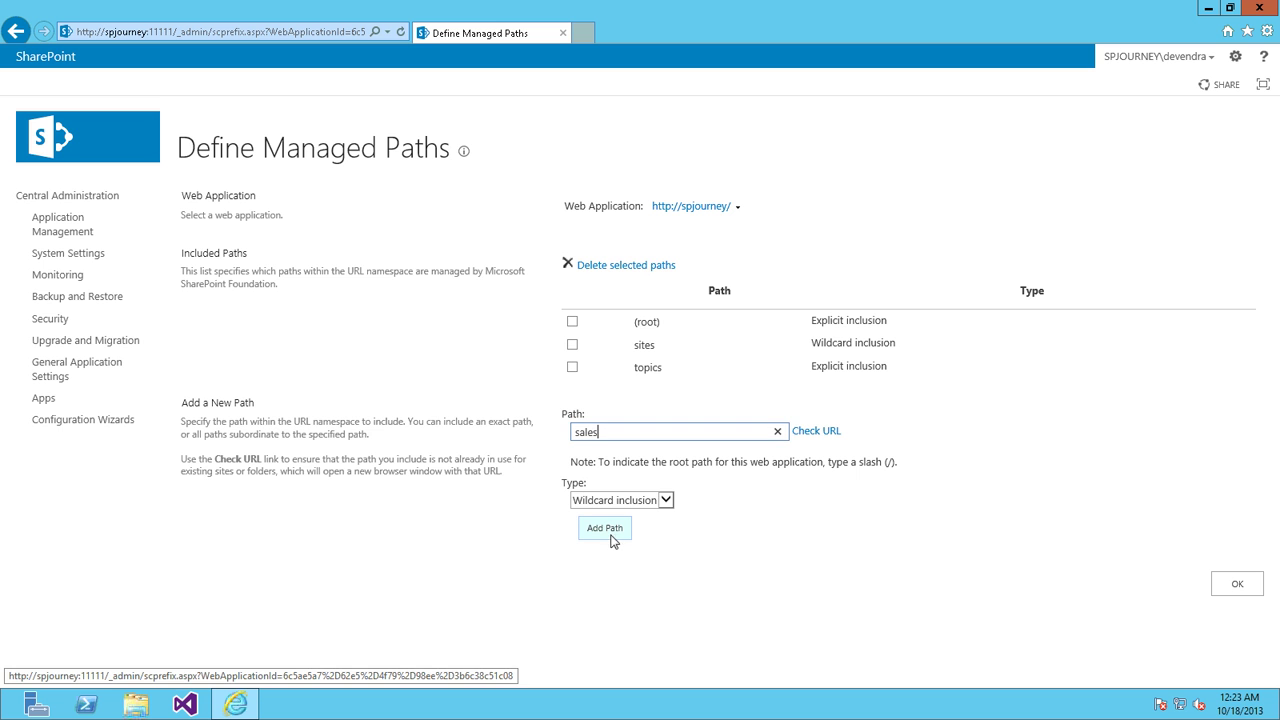
left_click(612, 537)
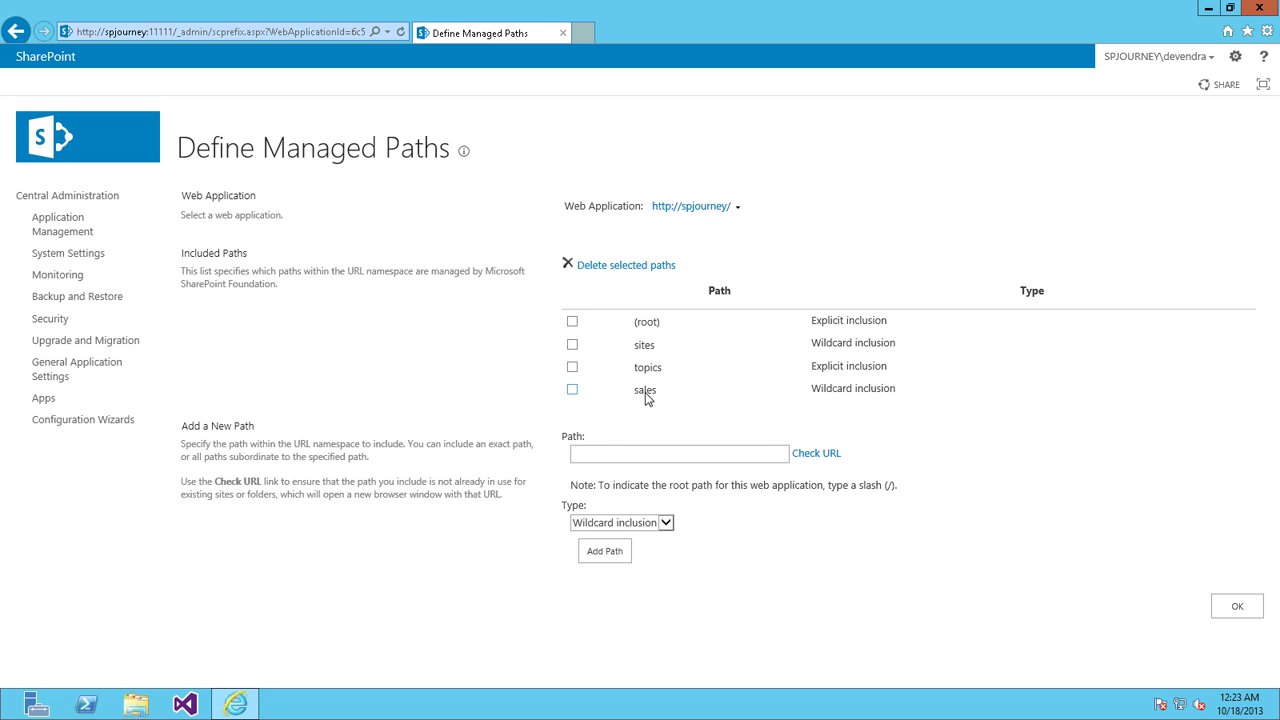
left_click(1237, 606)
Open a new site collection form and browse the URL prefix list, picking /sites/
left_click(281, 266)
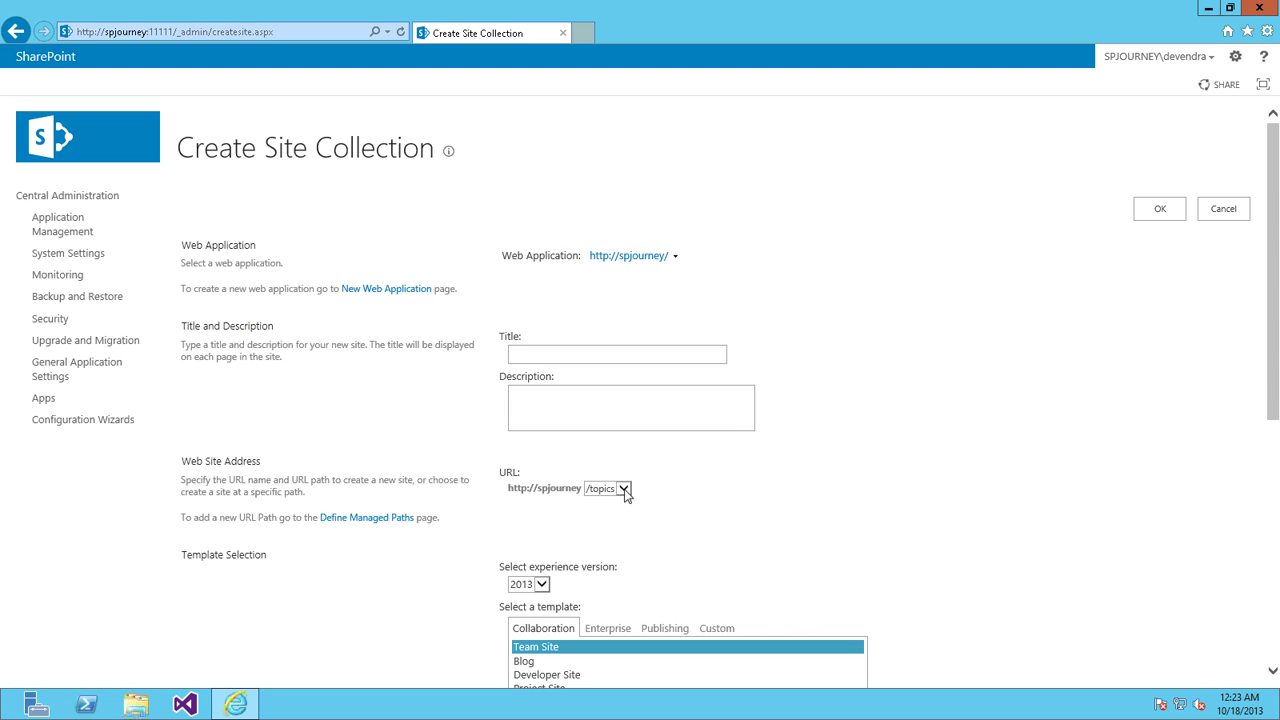
left_click(615, 490)
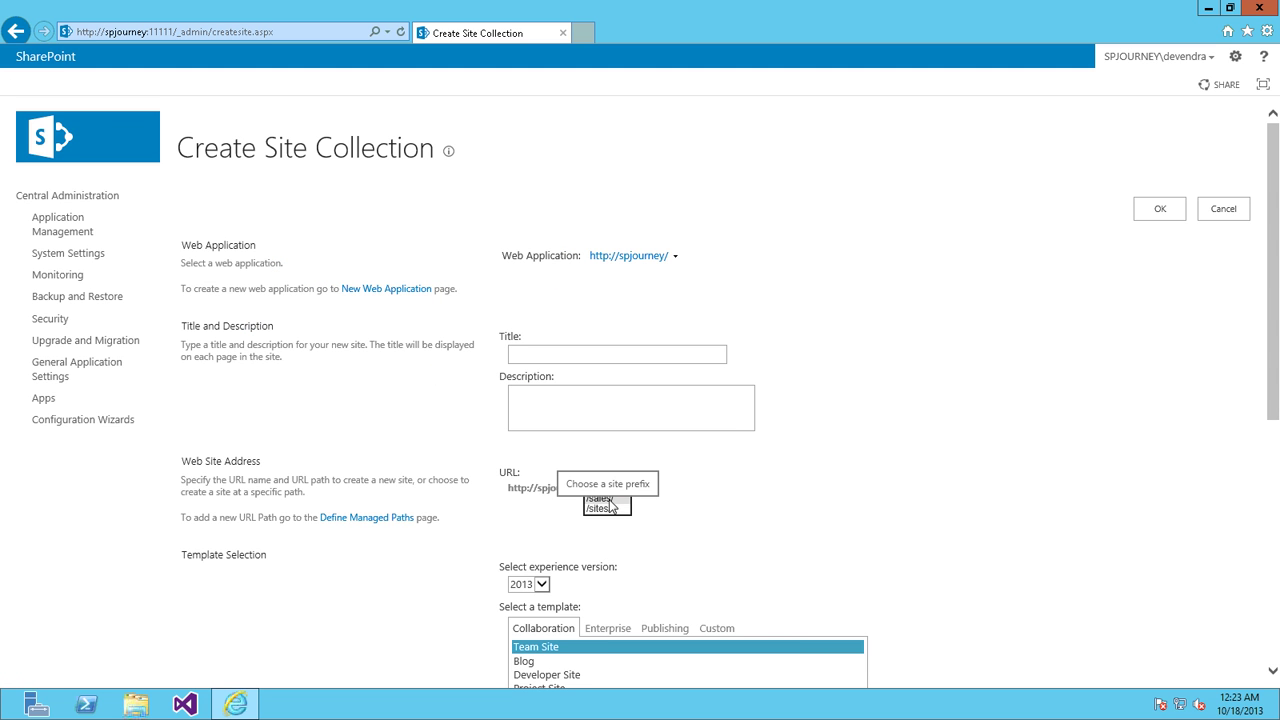
left_click(740, 500)
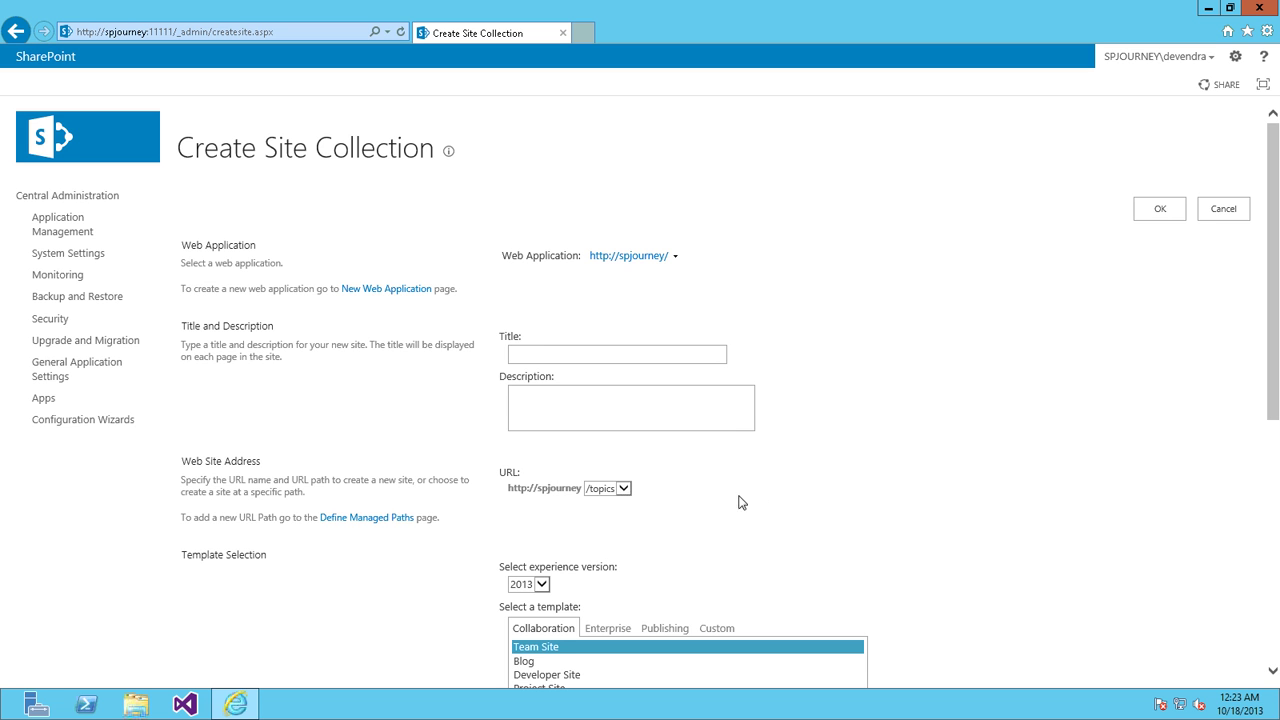
left_click(607, 489)
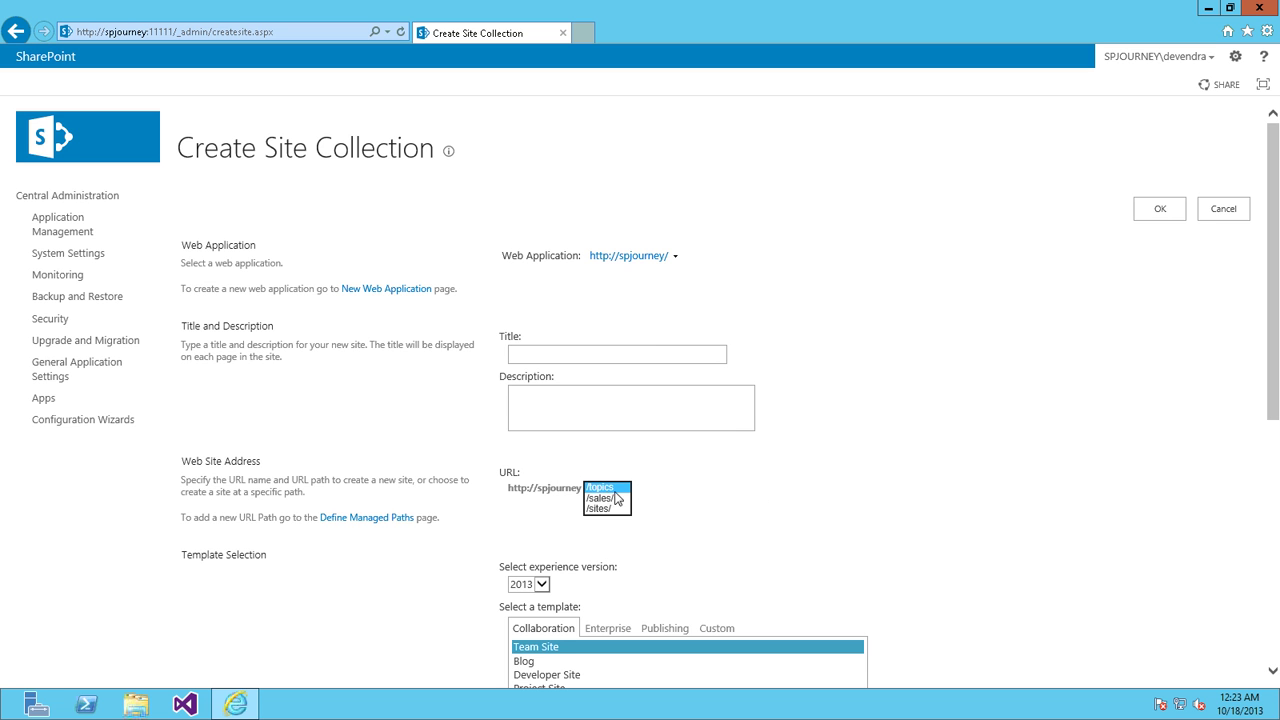
left_click(672, 491)
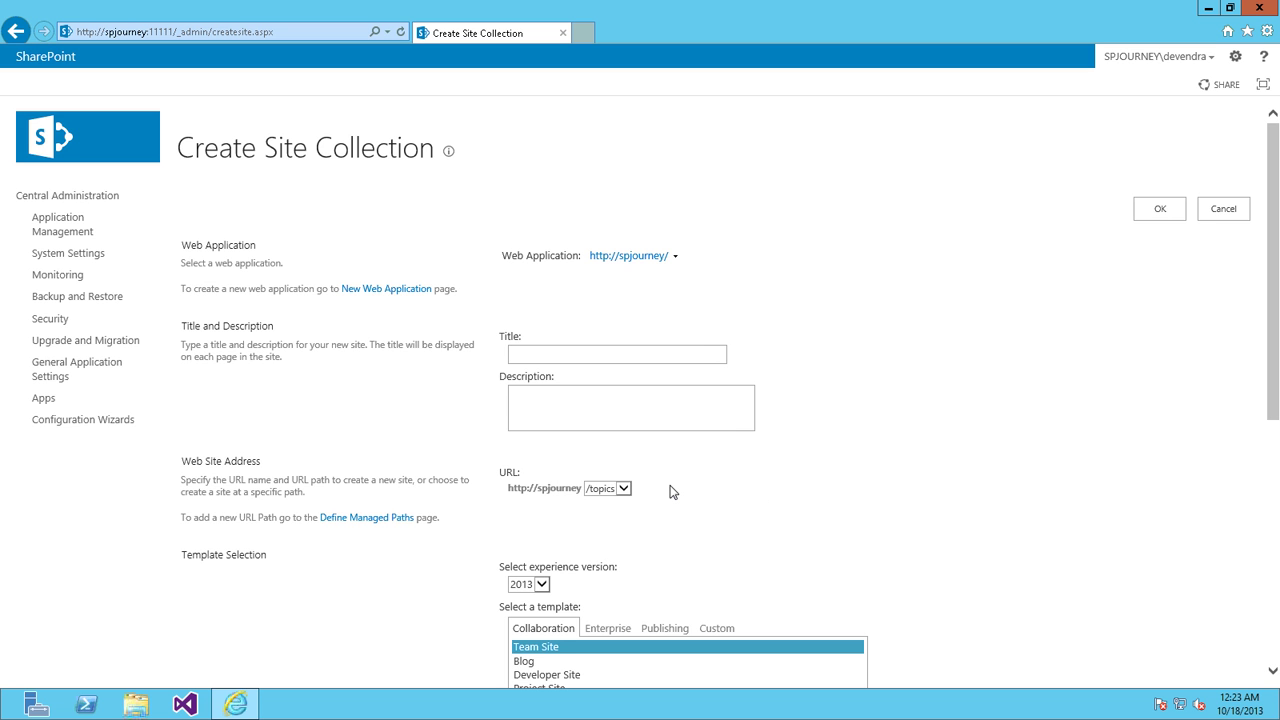
left_click(608, 489)
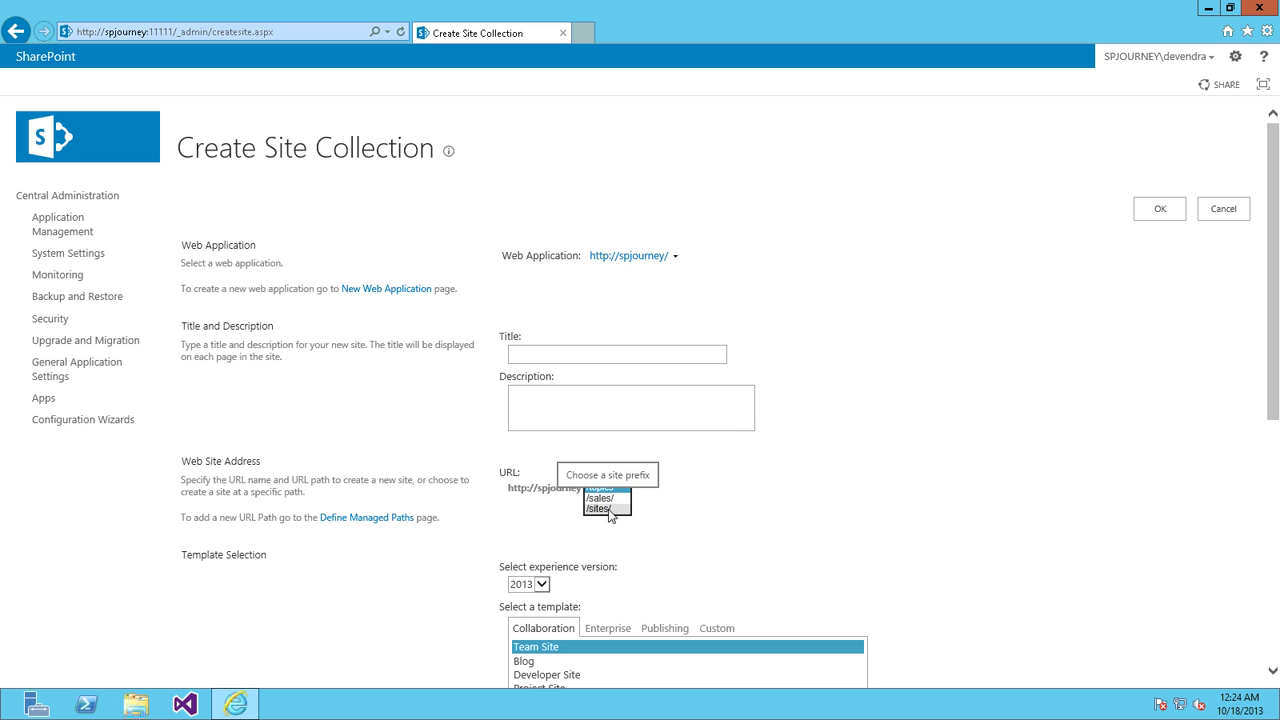
left_click(609, 509)
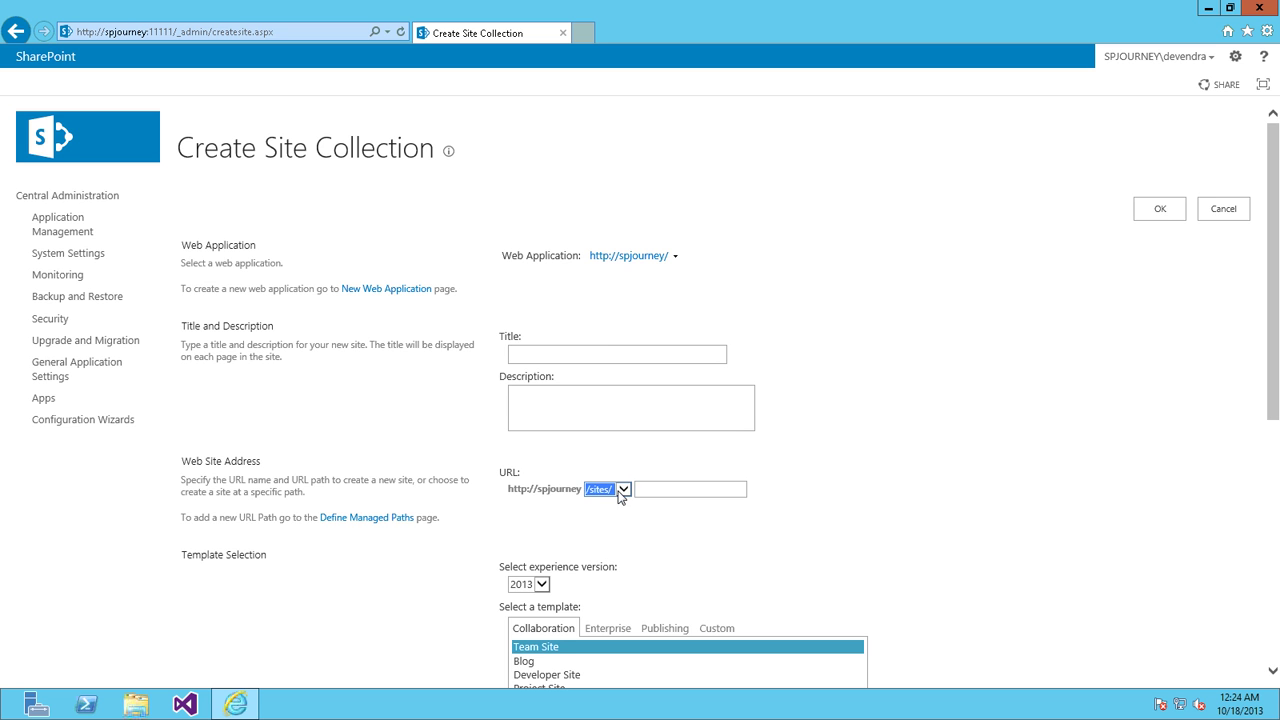
Try the /topics, /sales/ and /sites/ prefixes in turn, ending on /topics
left_click(621, 490)
left_click(609, 469)
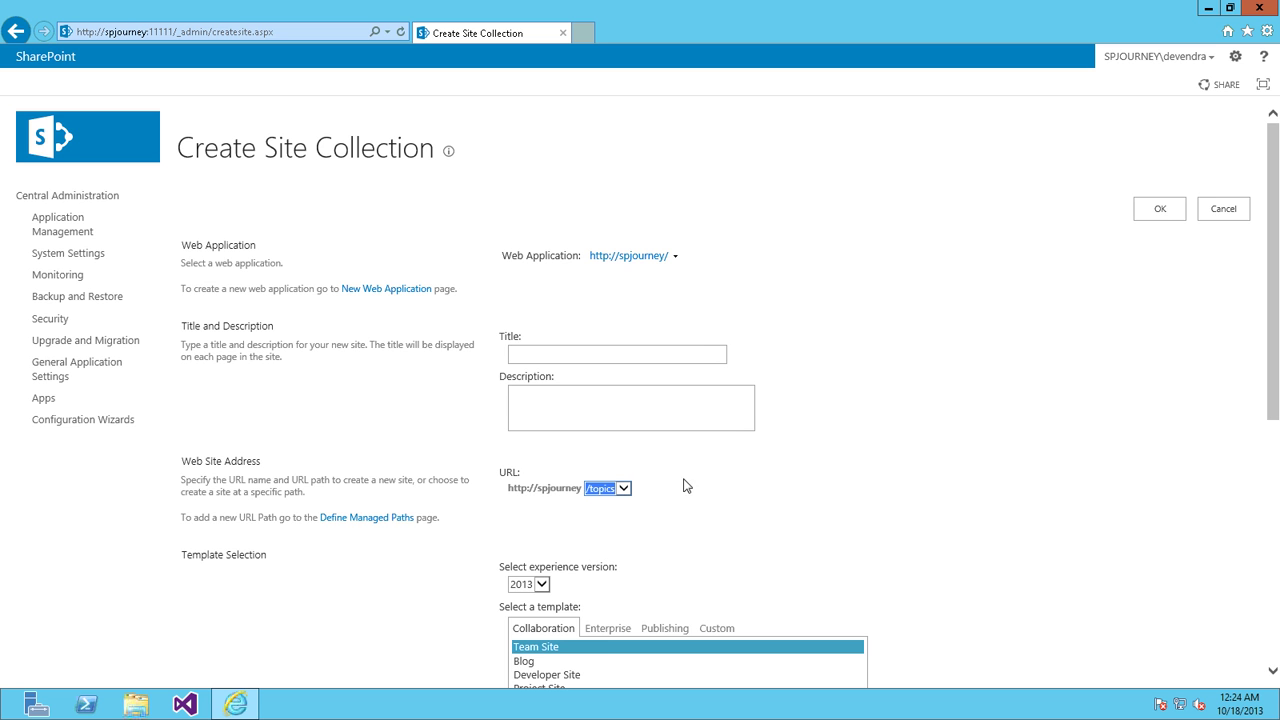
left_click(616, 496)
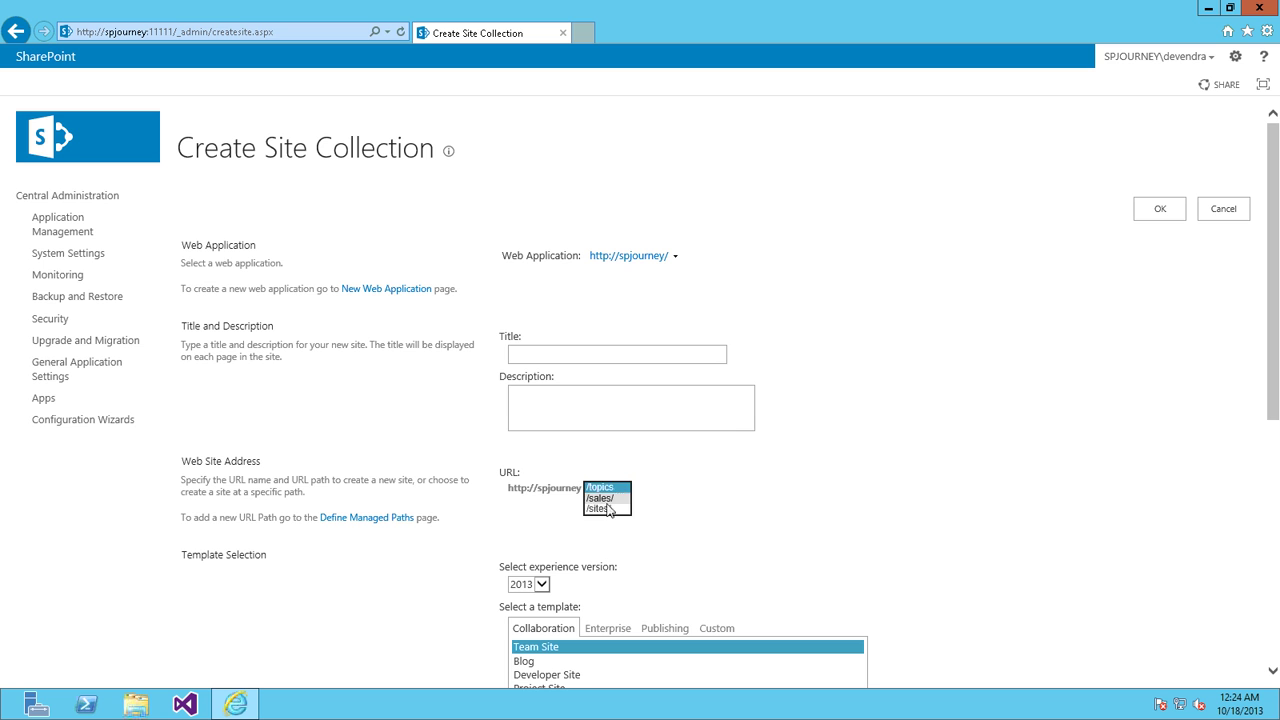
left_click(610, 502)
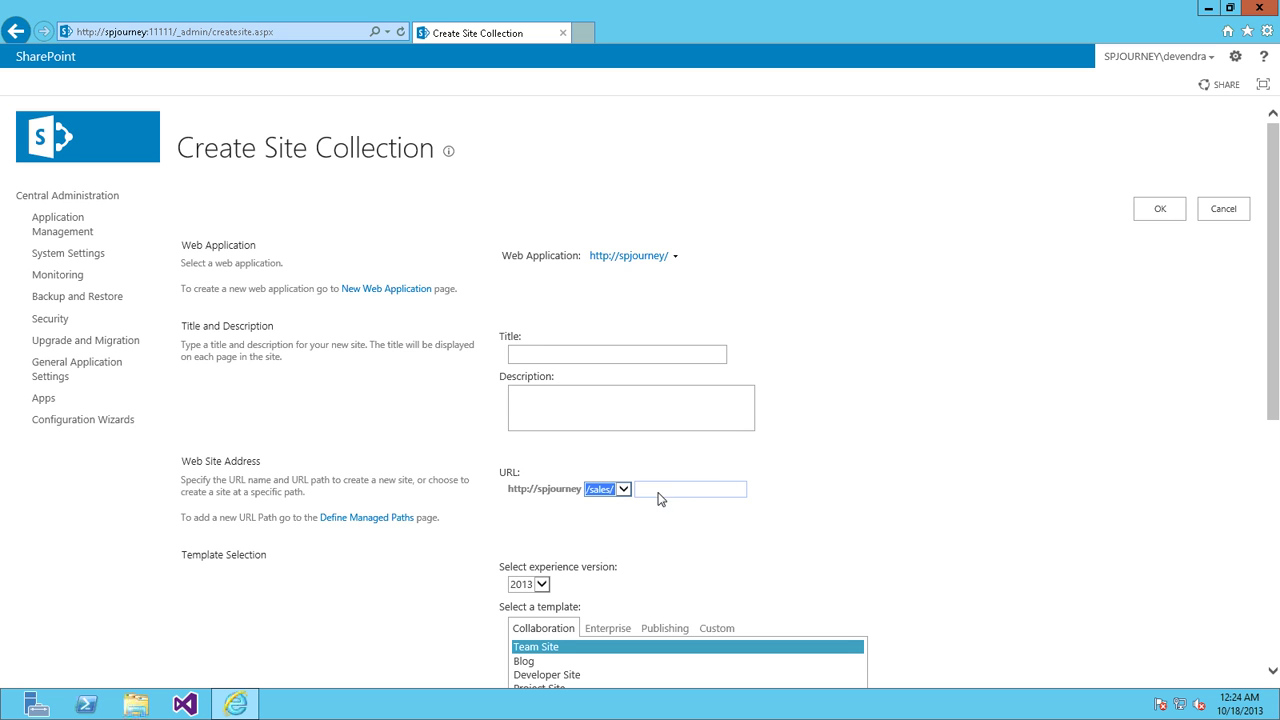
left_click(594, 492)
left_click(598, 497)
left_click(608, 494)
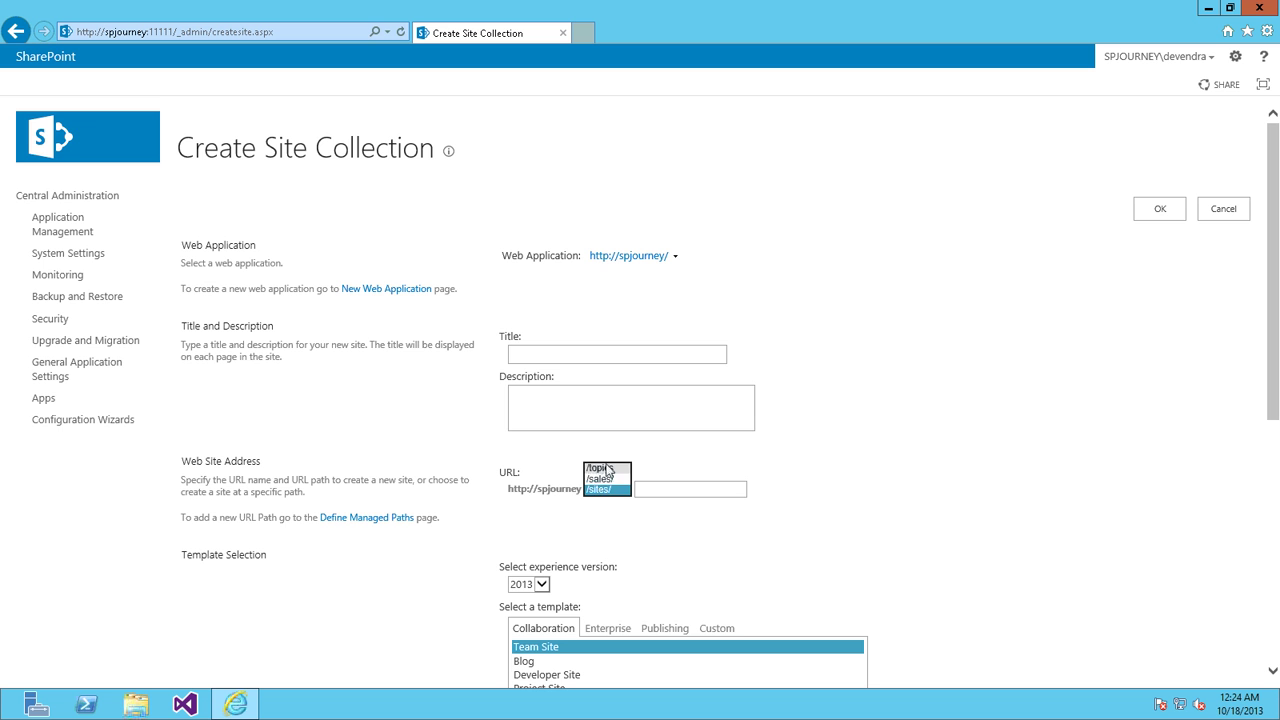
left_click(598, 466)
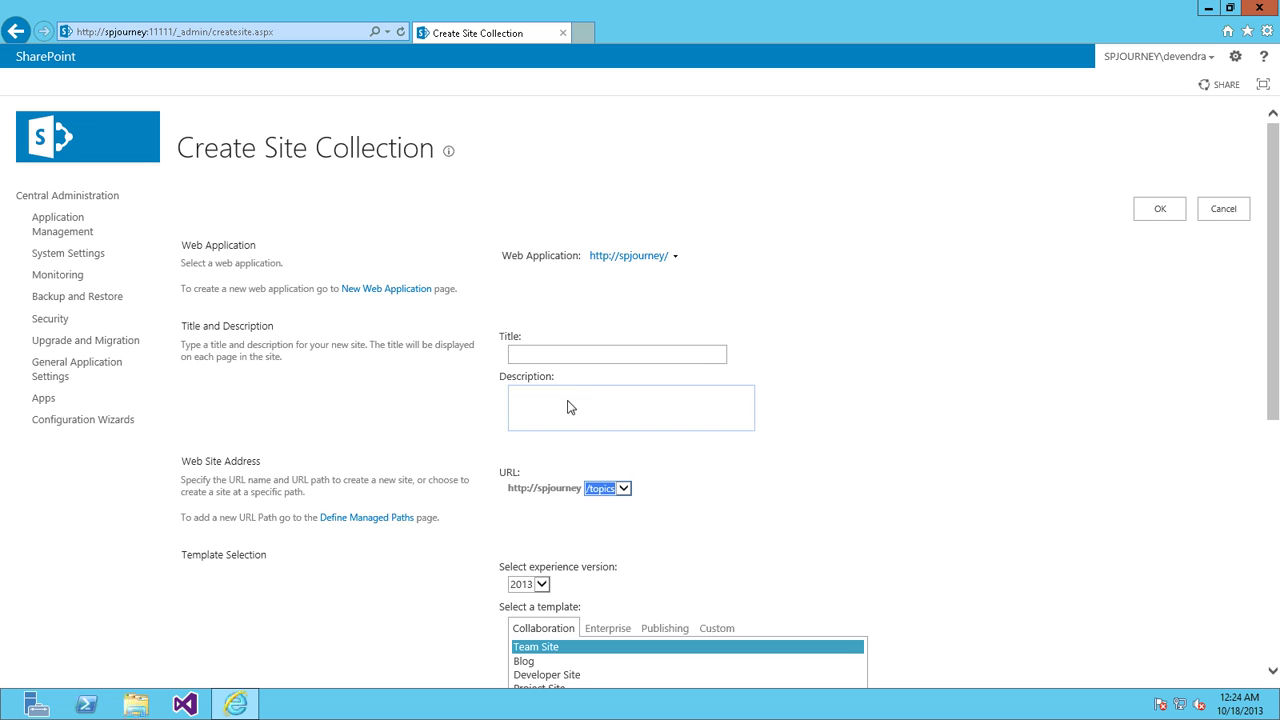
Enter 'Marketing' as the site collection title and description
left_click(968, 378)
left_click_drag(1273, 349, 1273, 445)
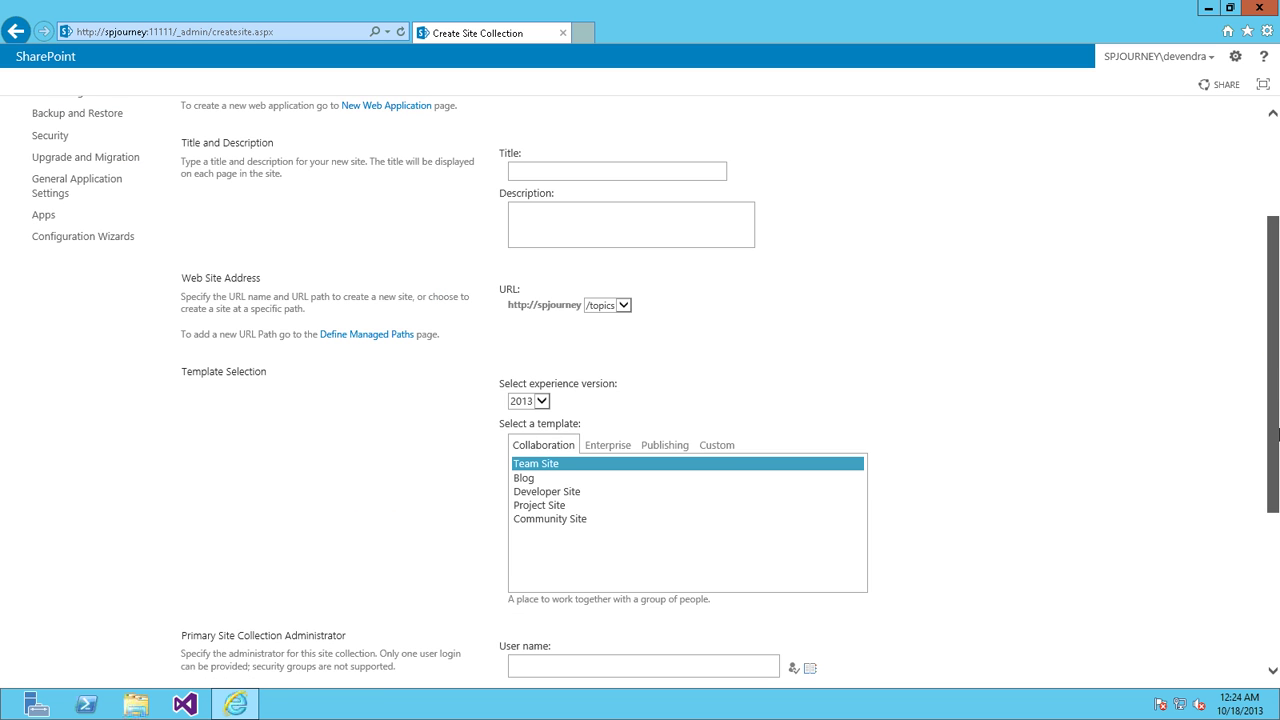
left_click(593, 172)
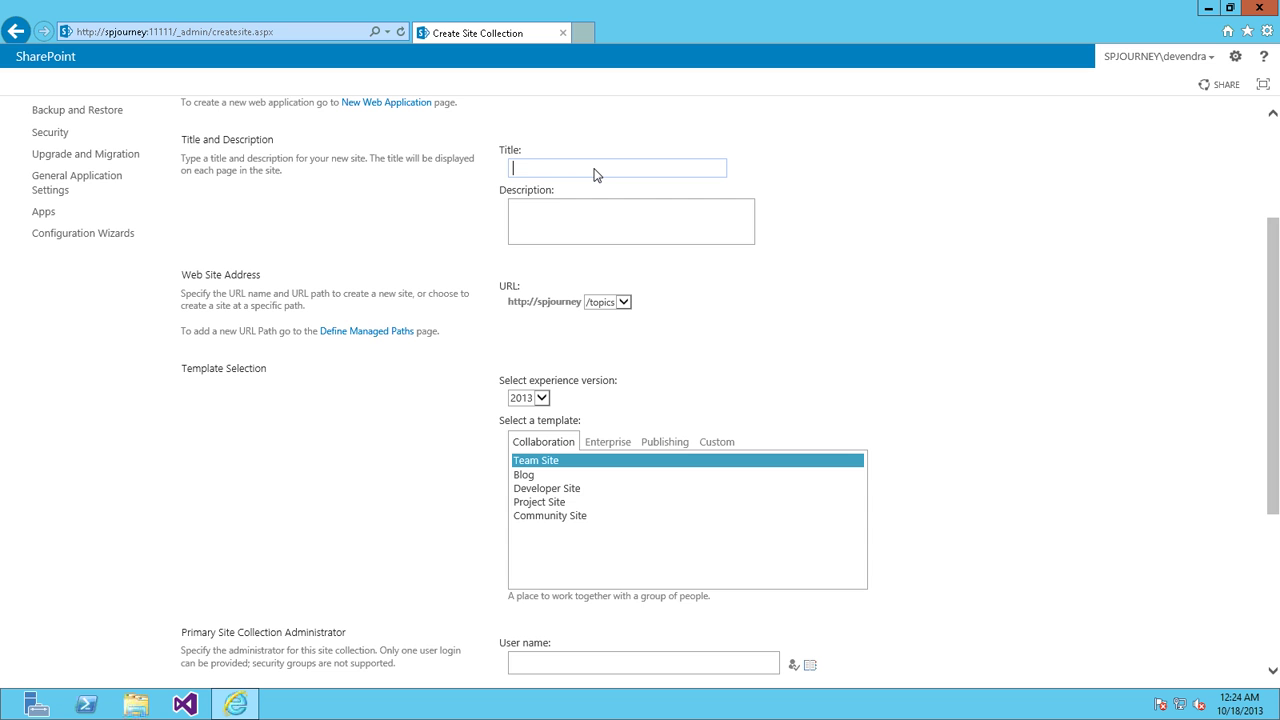
type("Marketing")
left_click(576, 211)
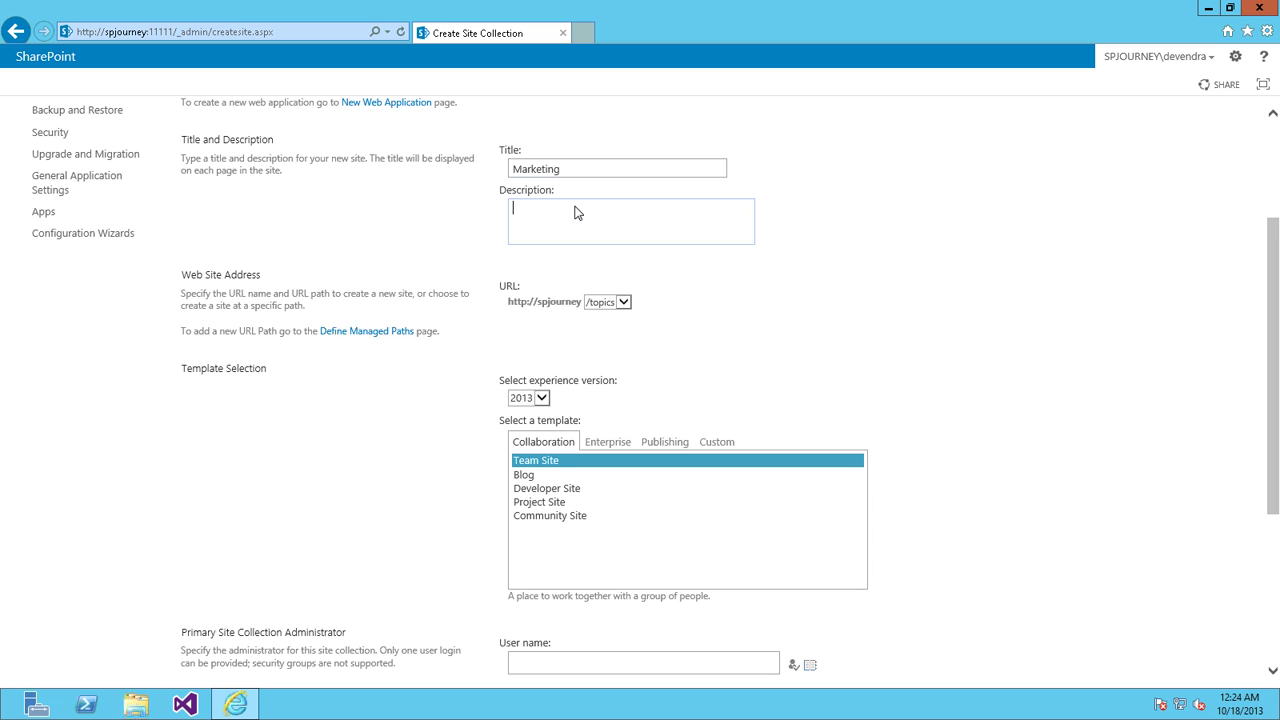
Set the site URL to /sites/Marketing
type("Marketing")
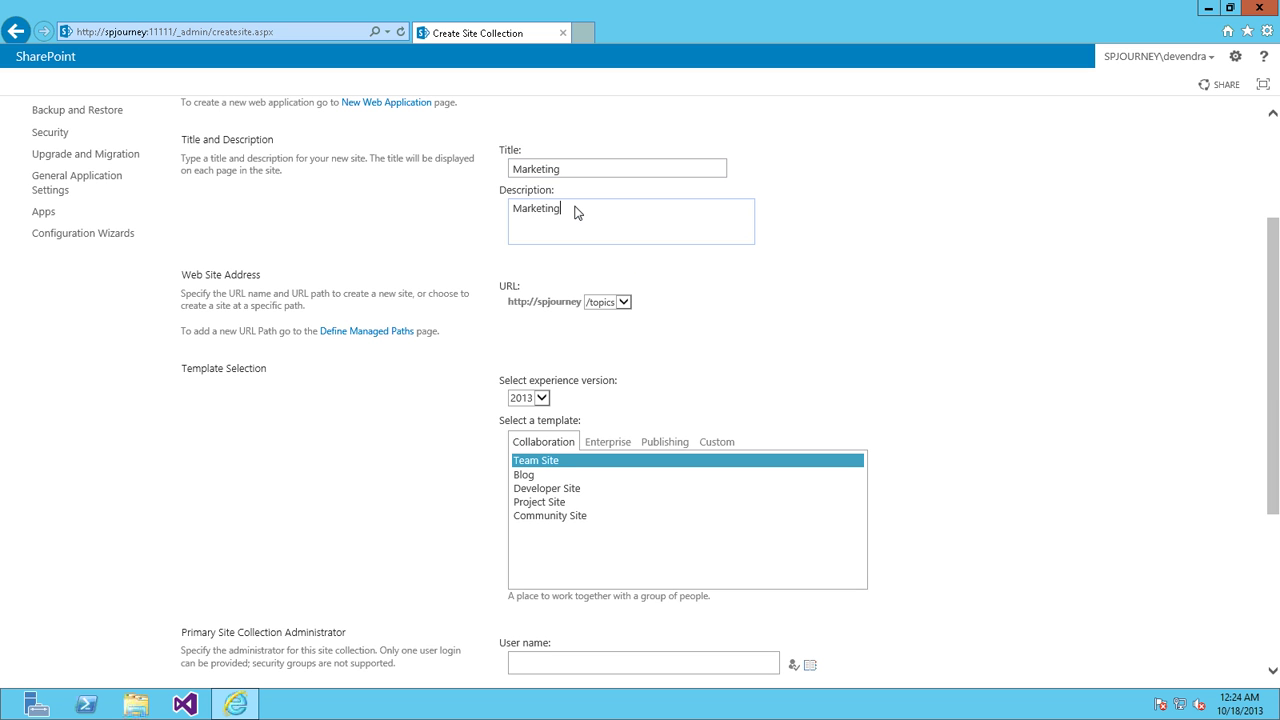
left_click(621, 305)
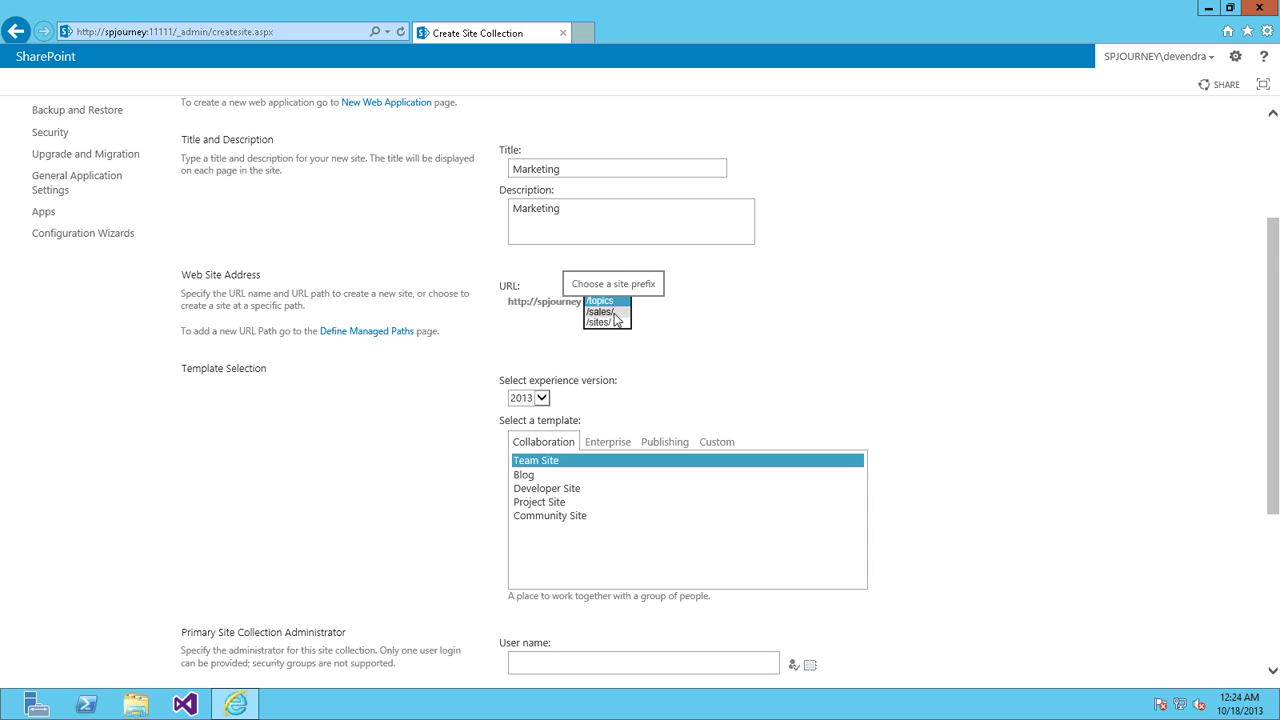
left_click(614, 321)
left_click(657, 305)
type("Marketing")
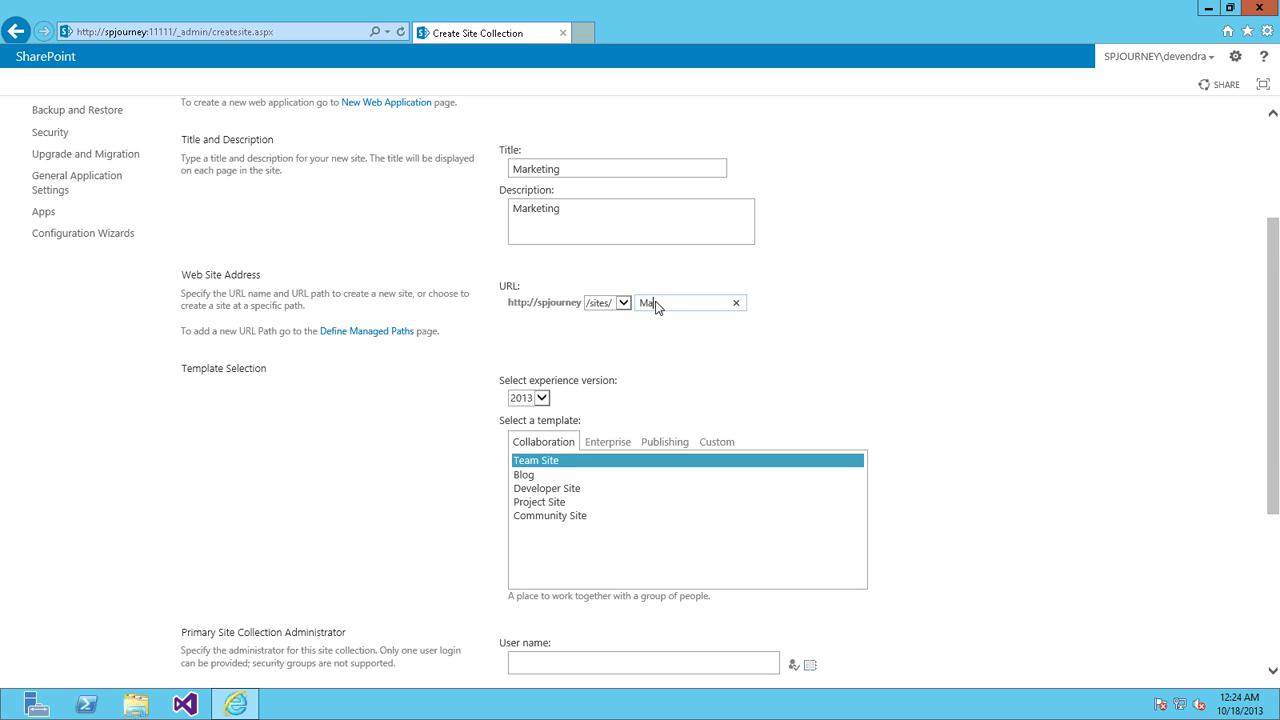
left_click(869, 354)
left_click_drag(1275, 368, 1277, 418)
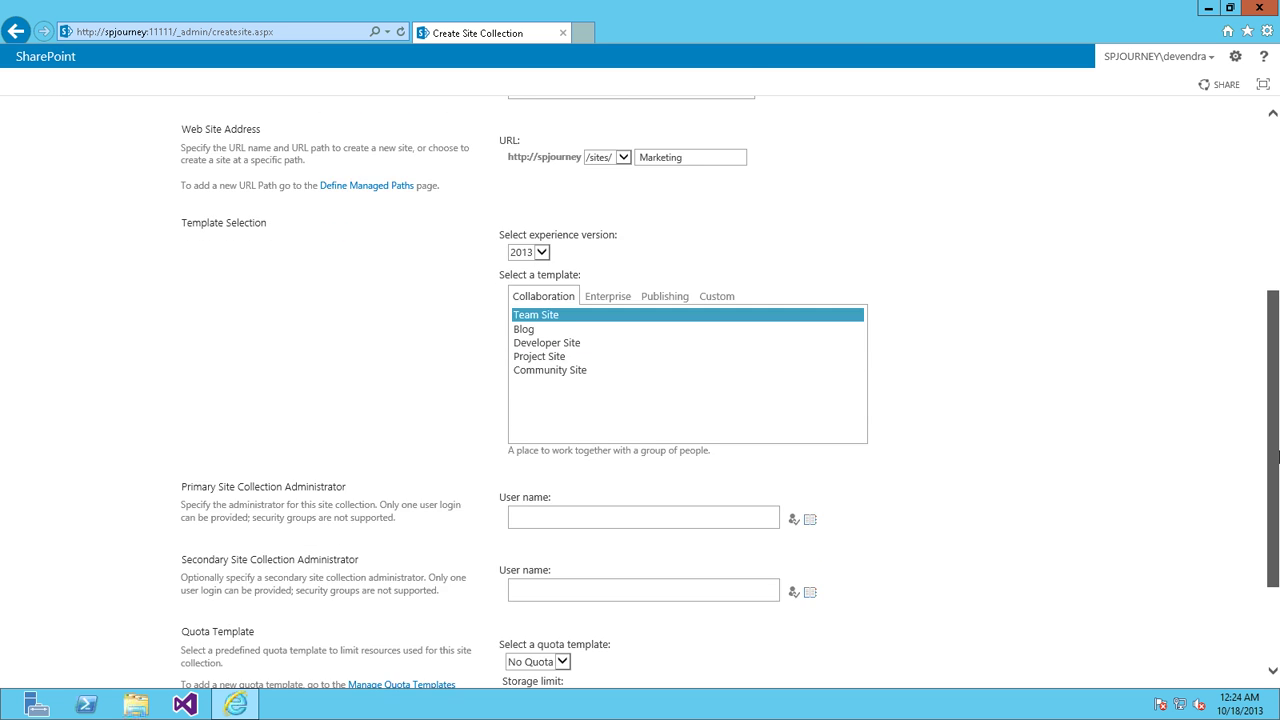
Keep 2013 as the experience version, then open File Explorer on the computer's drives
scroll(1277, 457, "down", 1)
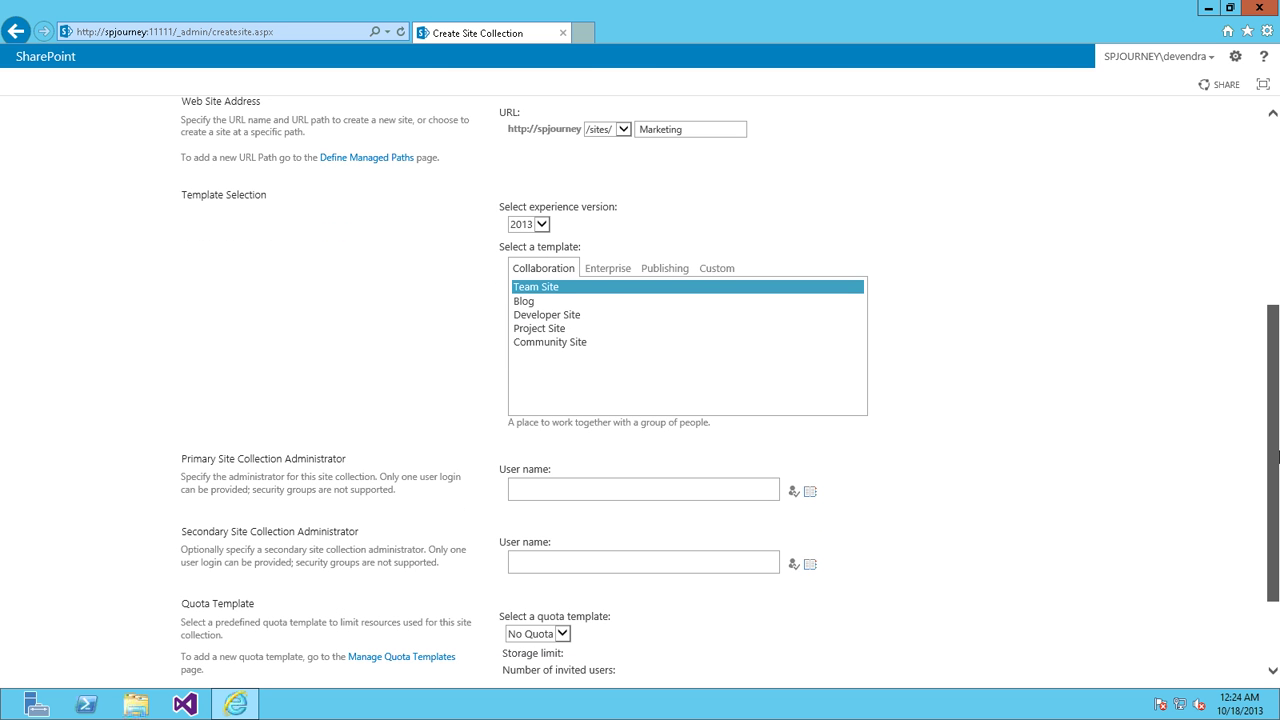
scroll(1277, 457, "down", 1)
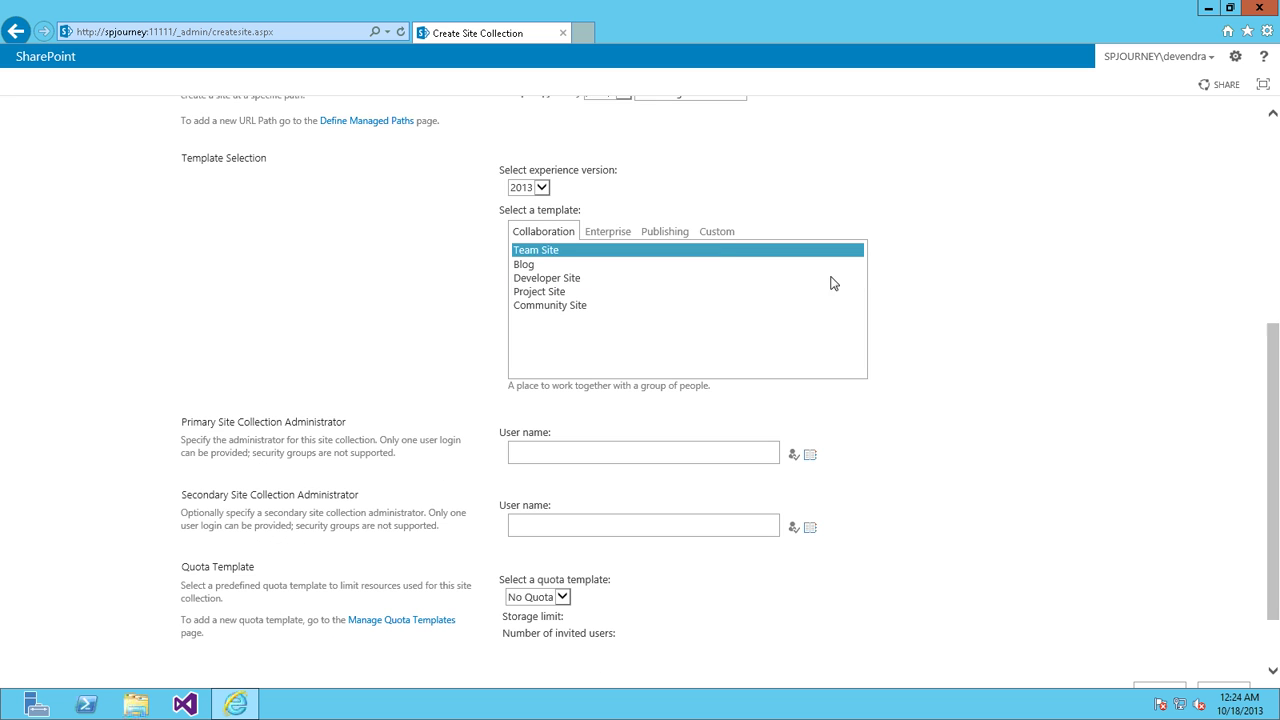
left_click(541, 188)
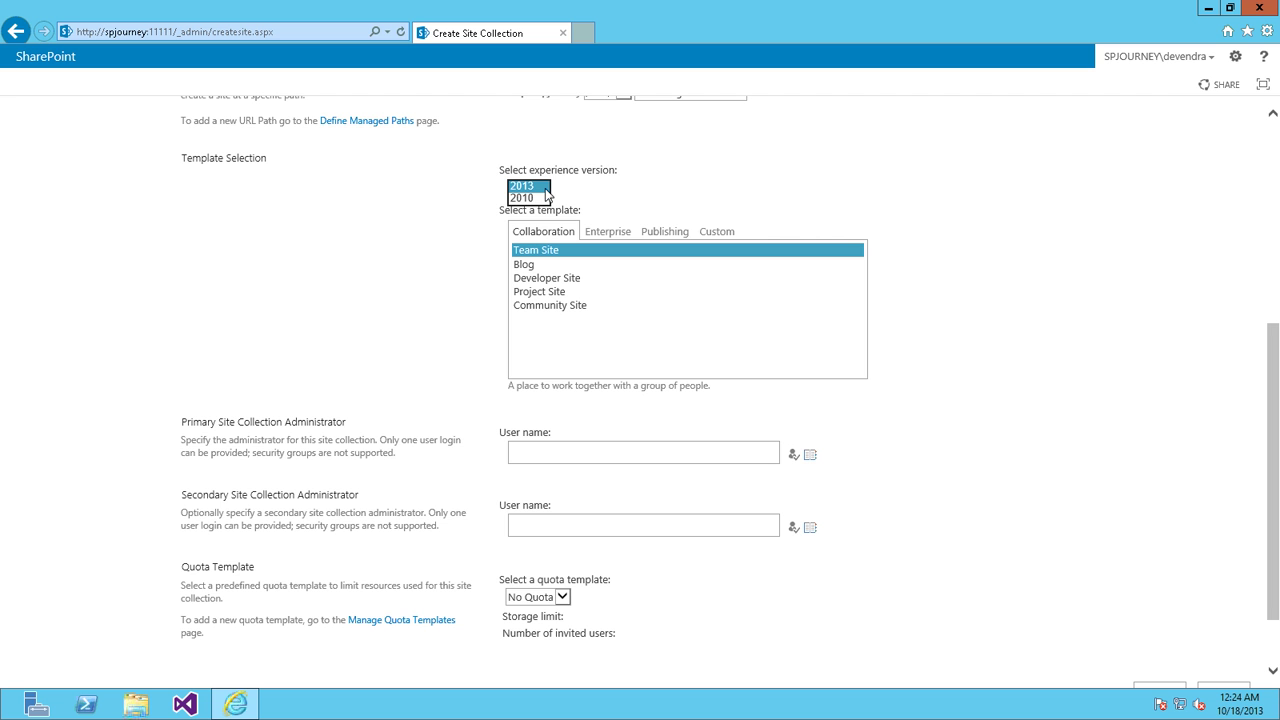
left_click(633, 204)
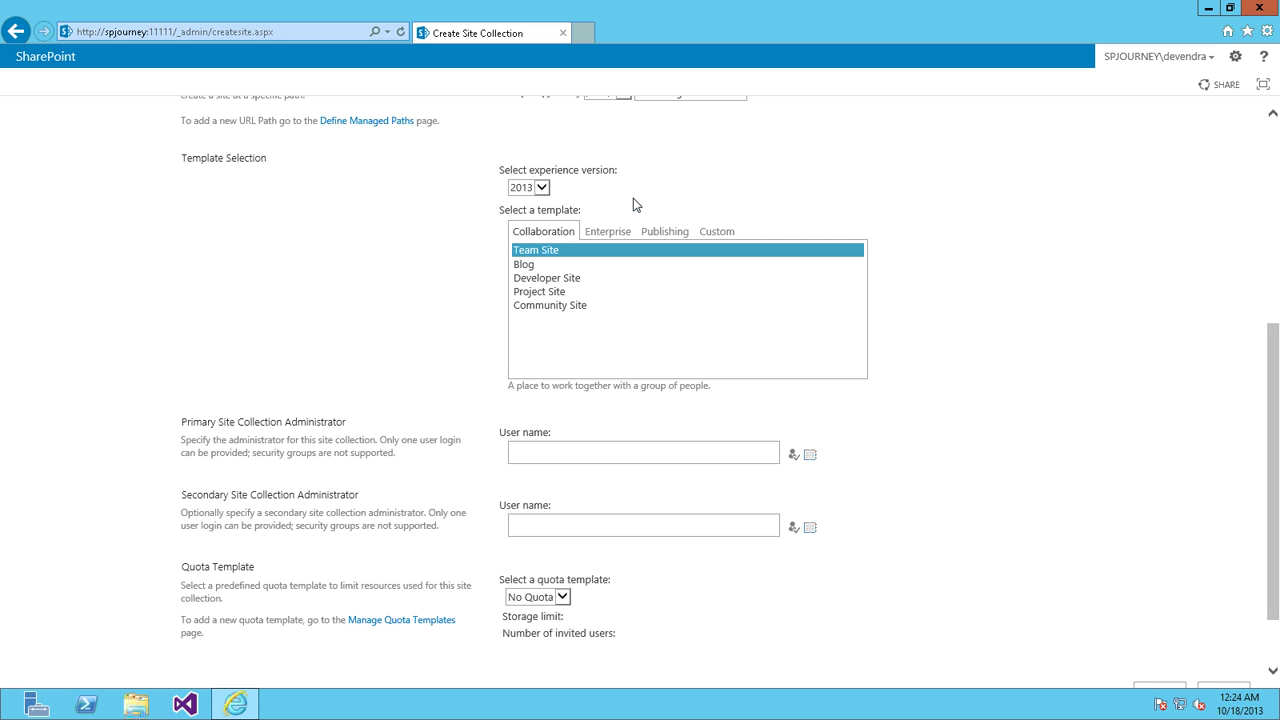
key("super+e")
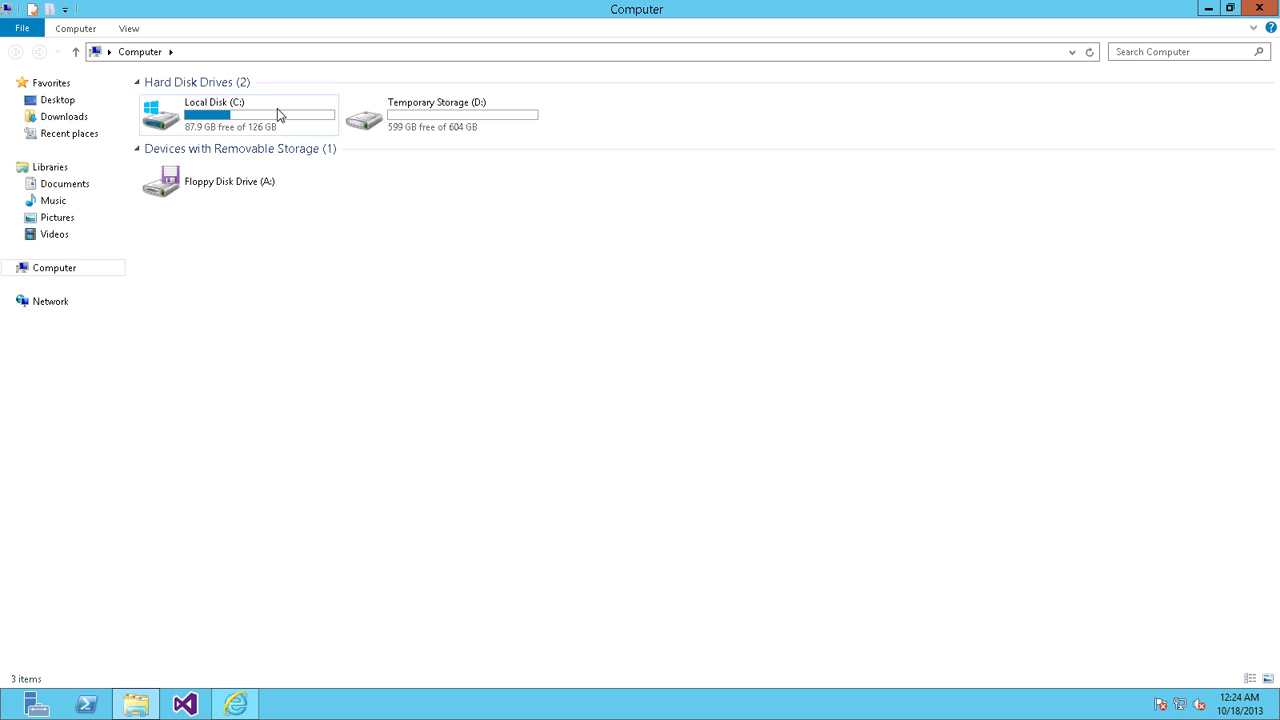
Browse to C:\Program Files\Common Files\microsoft shared\Web Server Extensions, then return to the form
double_click(268, 116)
type("pro")
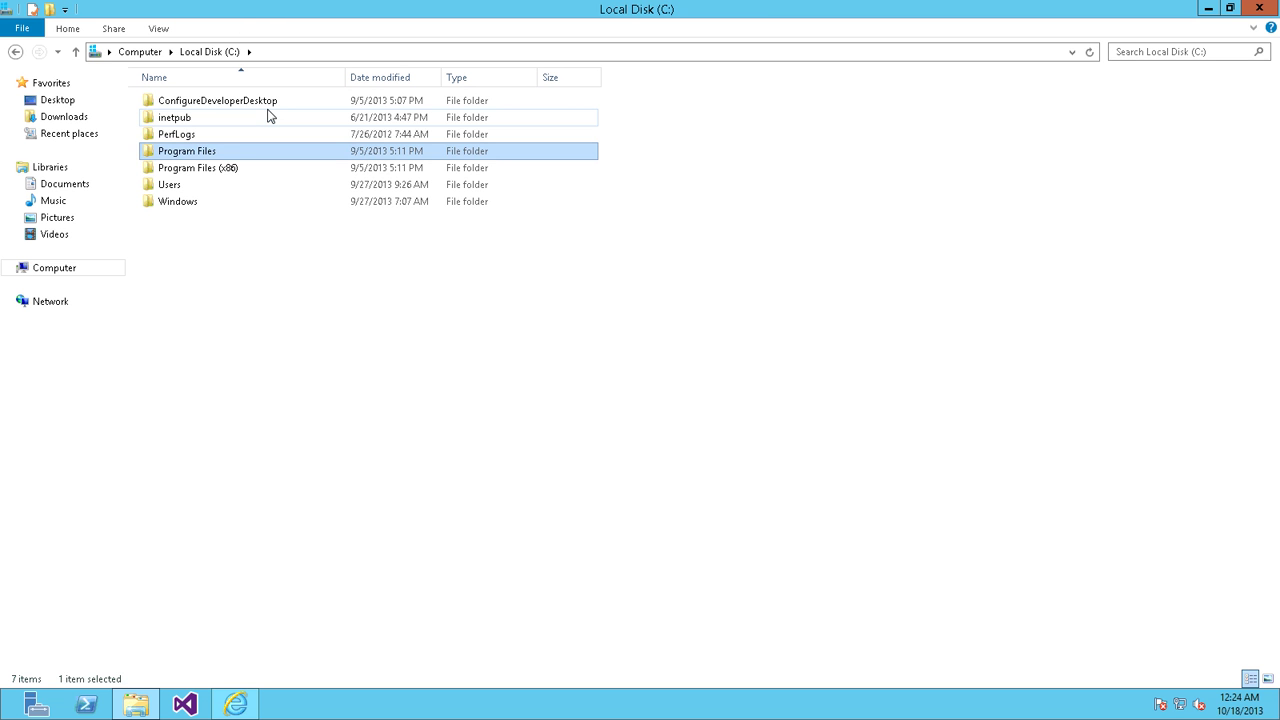
key("Return")
key("c")
key("Return")
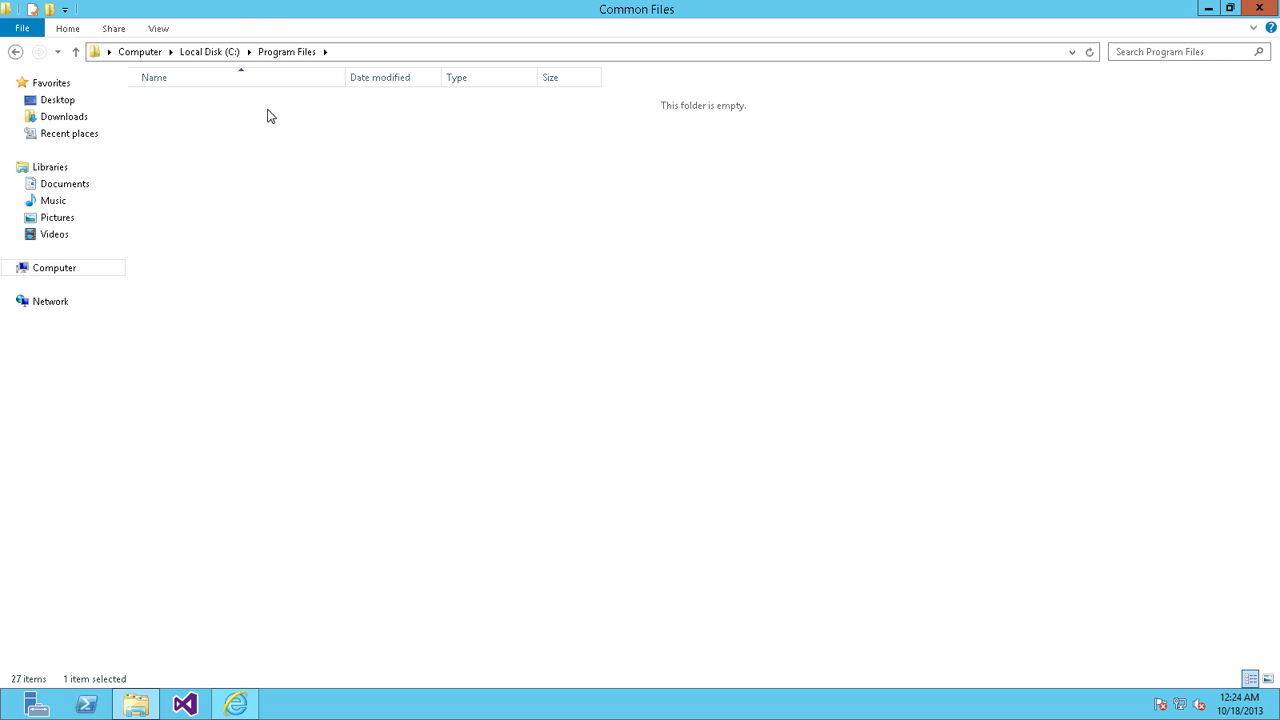
double_click(241, 97)
key("w")
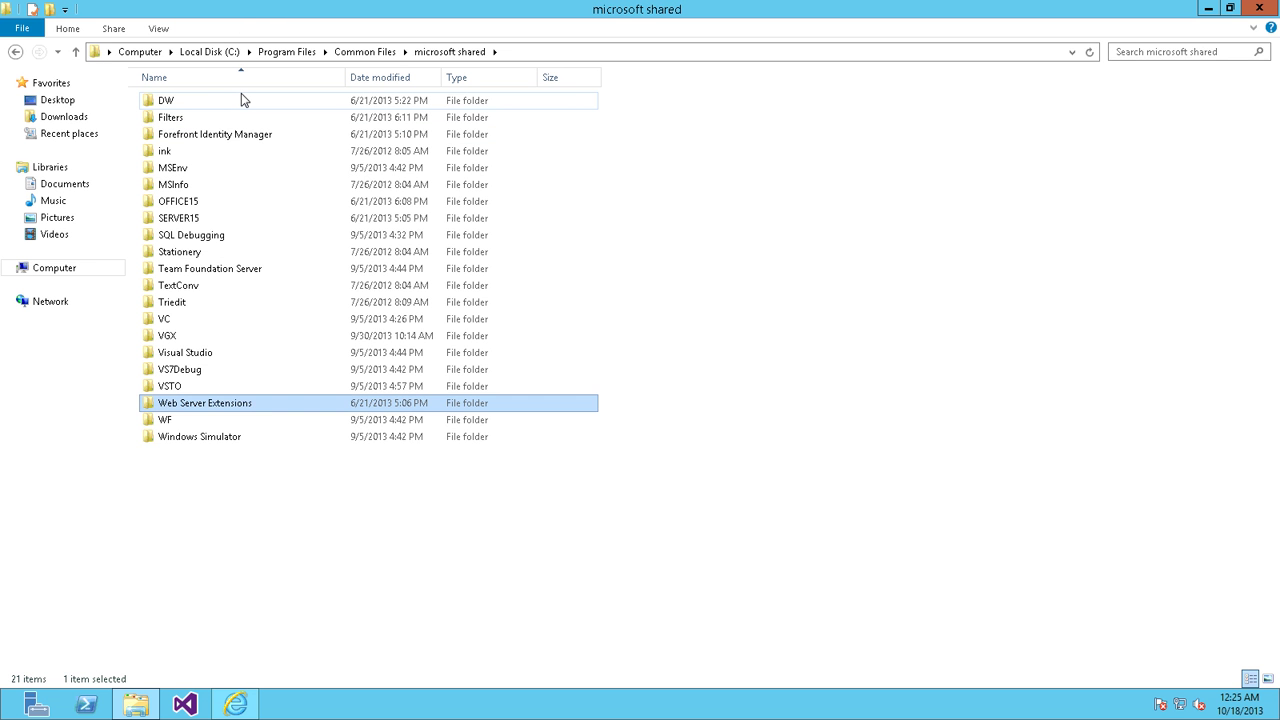
double_click(210, 402)
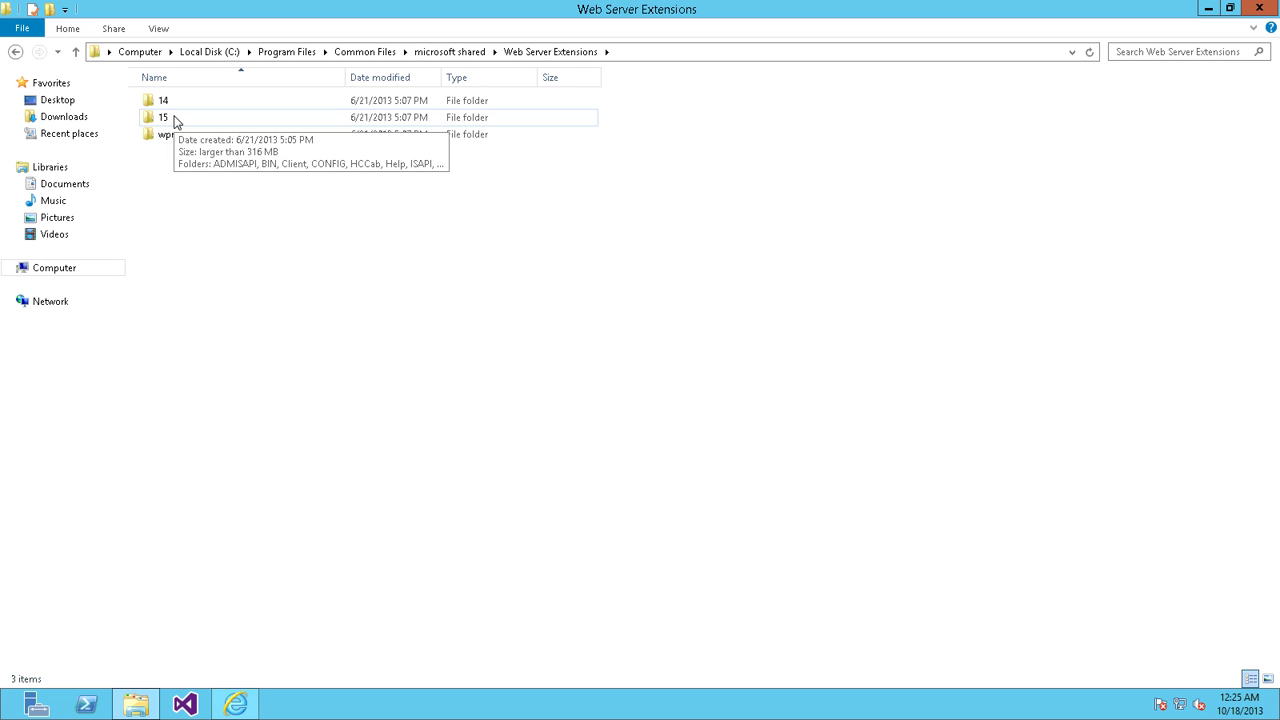
key("alt+Tab")
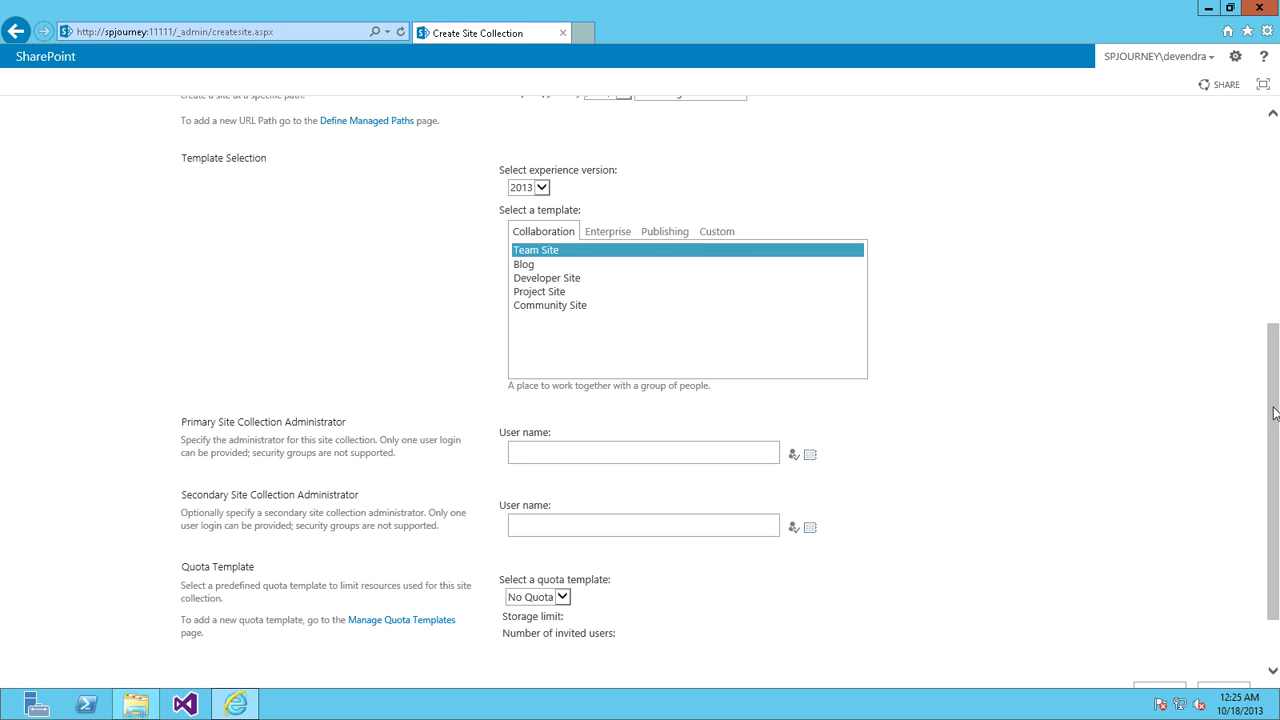
Enter and verify the primary administrator's user name with Ctrl+K, then submit the Marketing site collection
scroll(1274, 413, "down", 2)
left_click(622, 380)
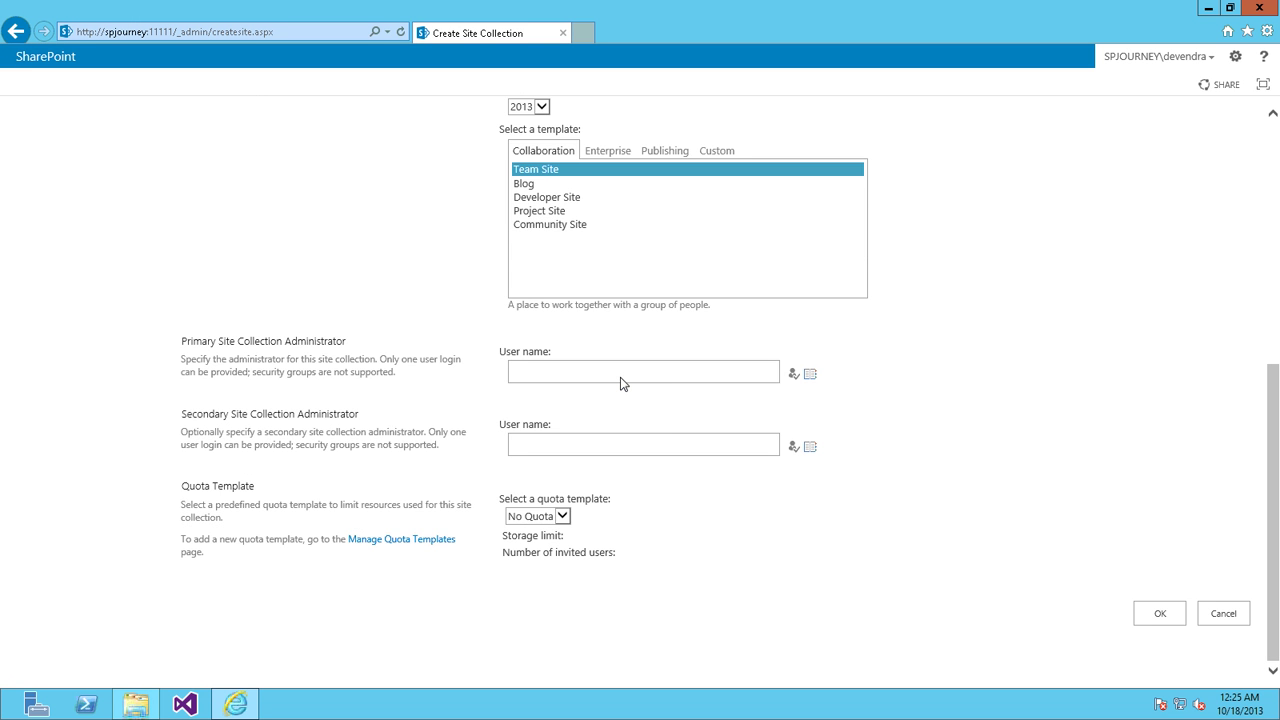
type("devendra")
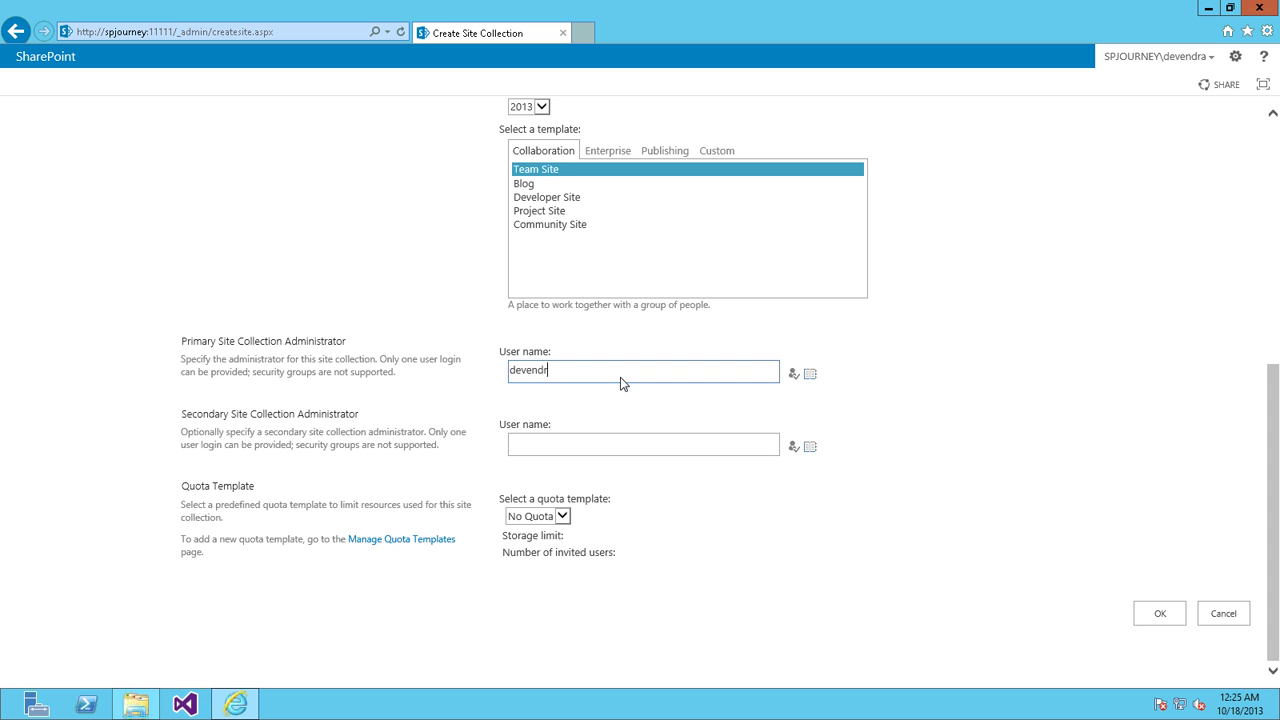
key("ctrl+k")
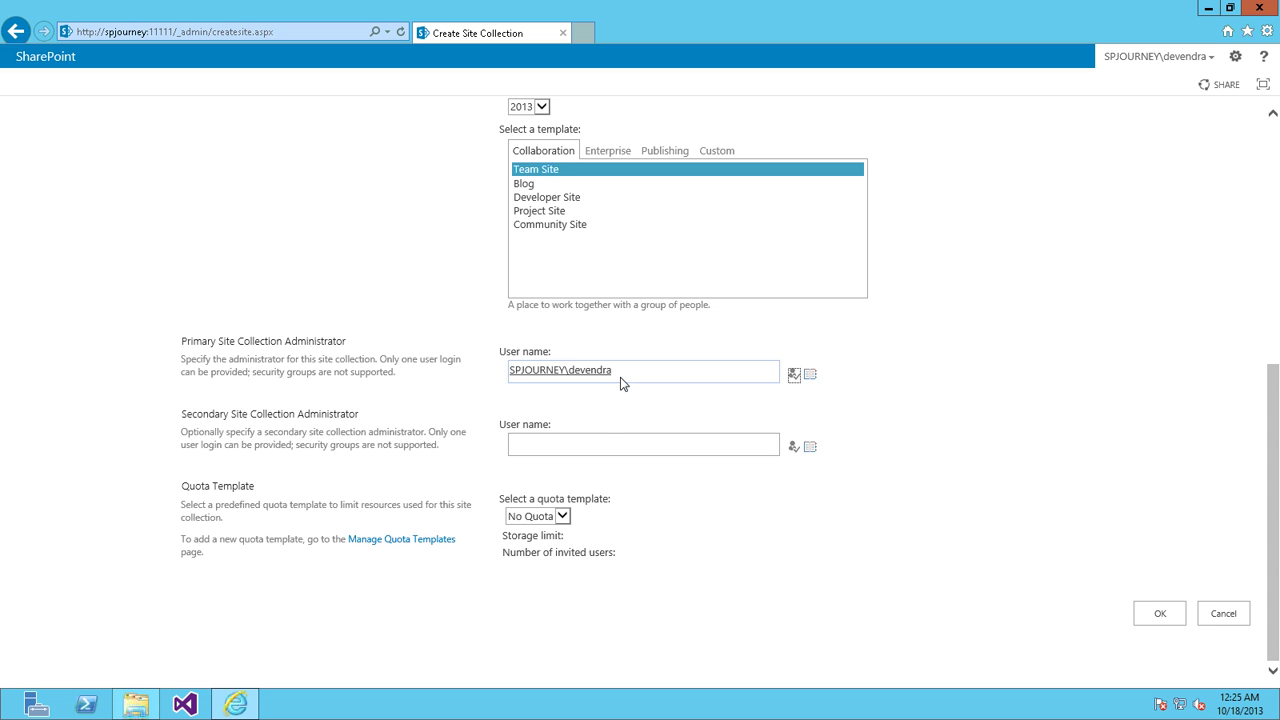
left_click(596, 450)
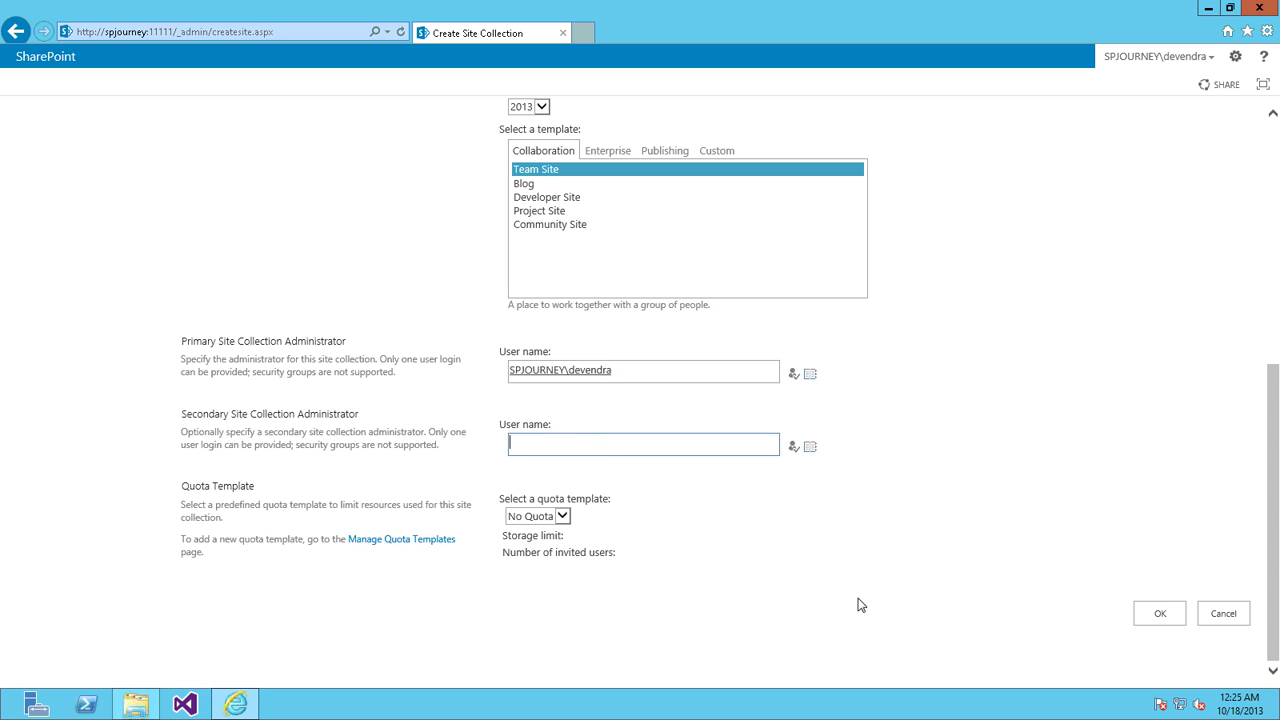
left_click(1157, 615)
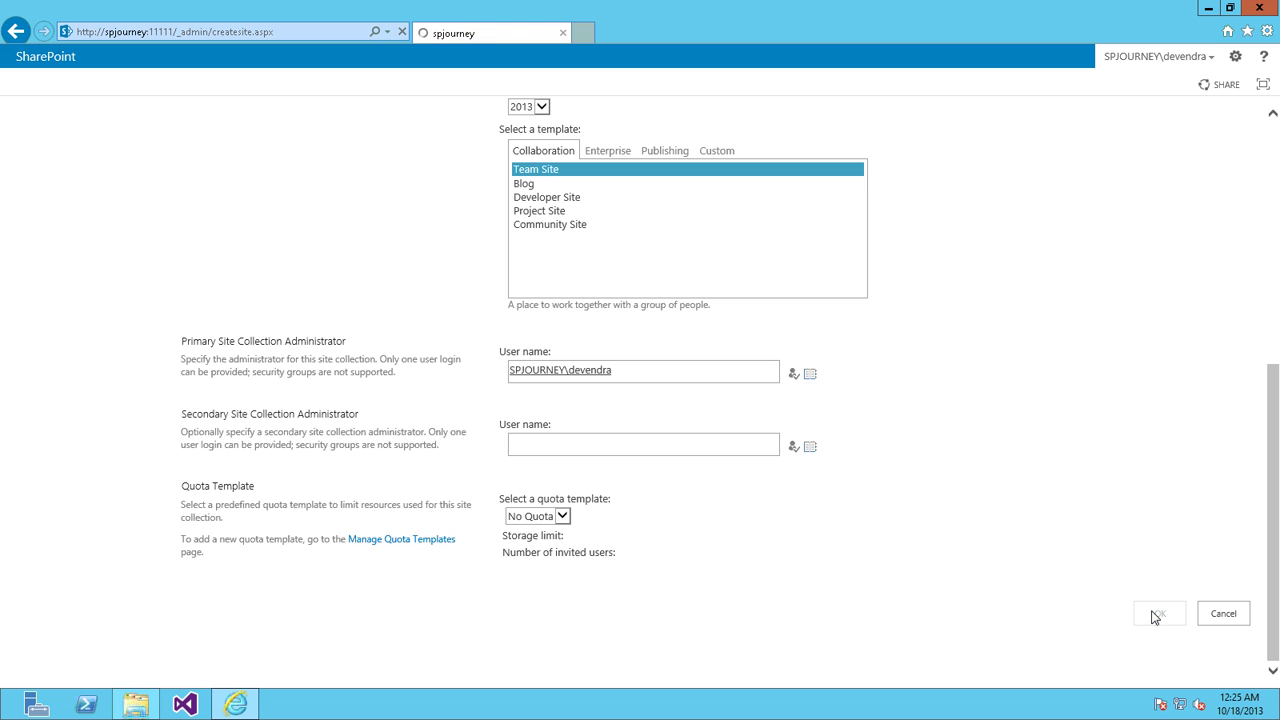
left_click(1276, 216)
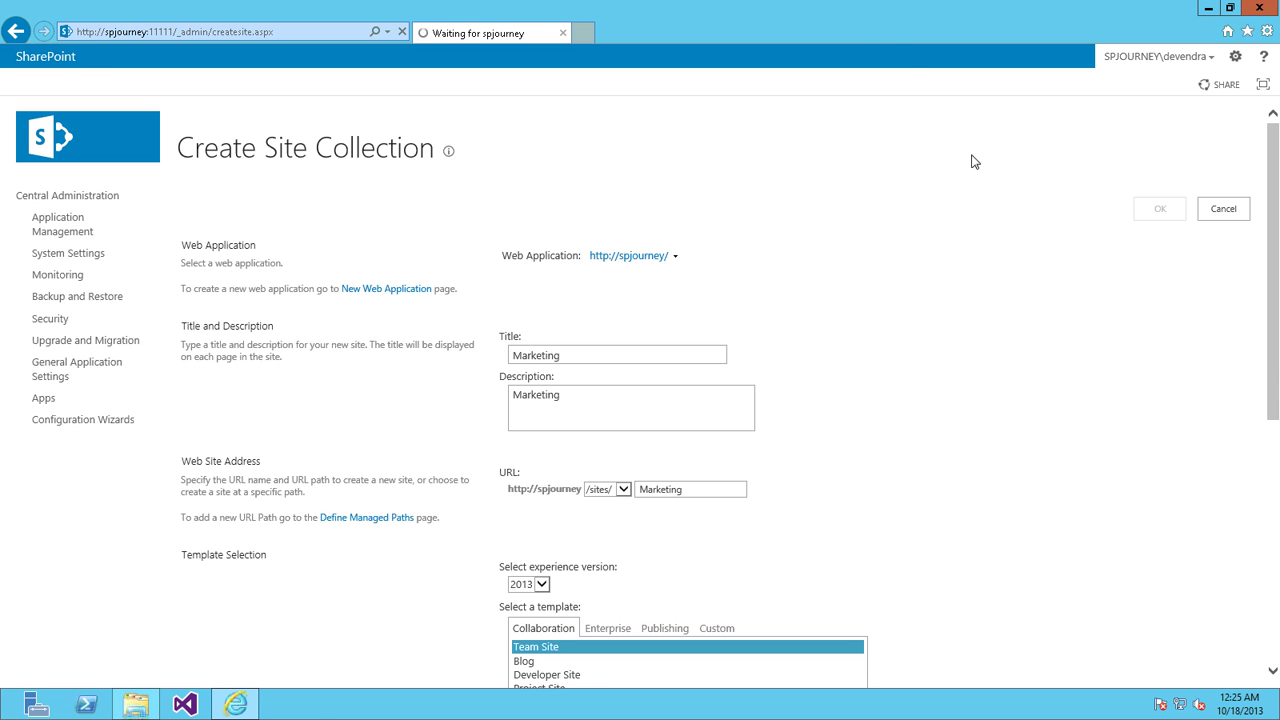
left_click(878, 20)
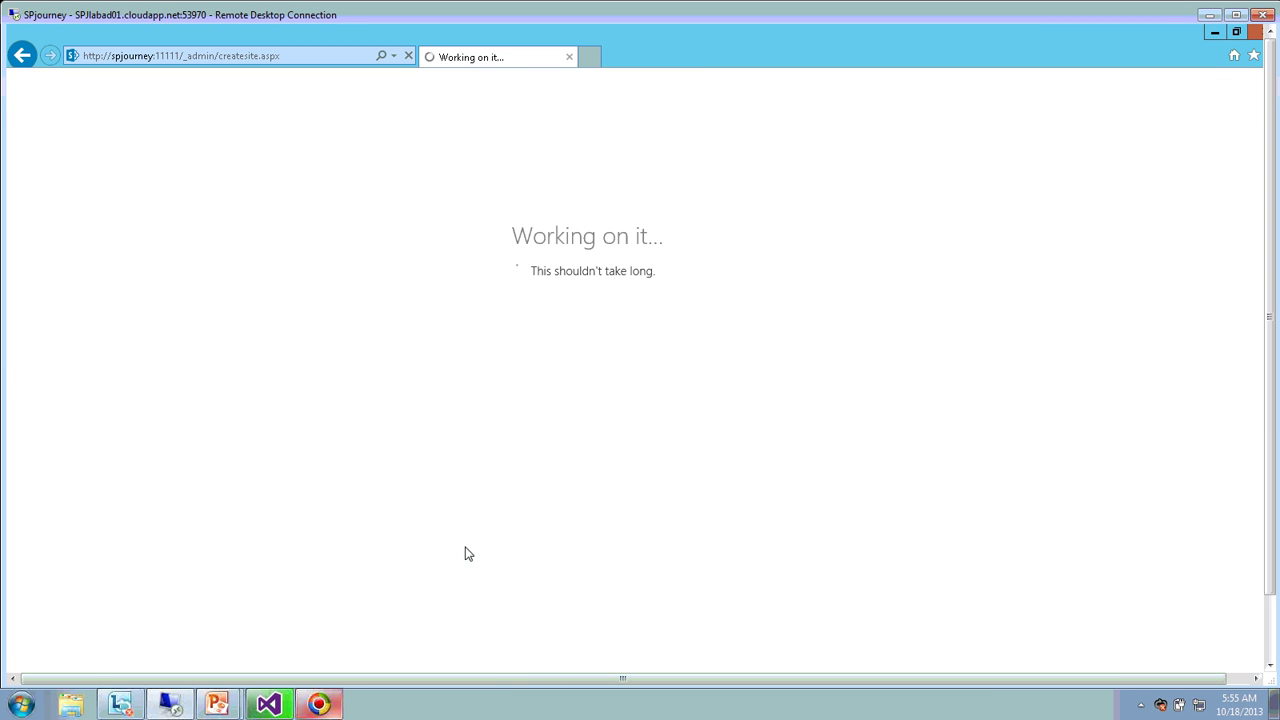
Wait for the Marketing site's home page, then advance the presentation to the 'Thank you' slide
left_click(1236, 15)
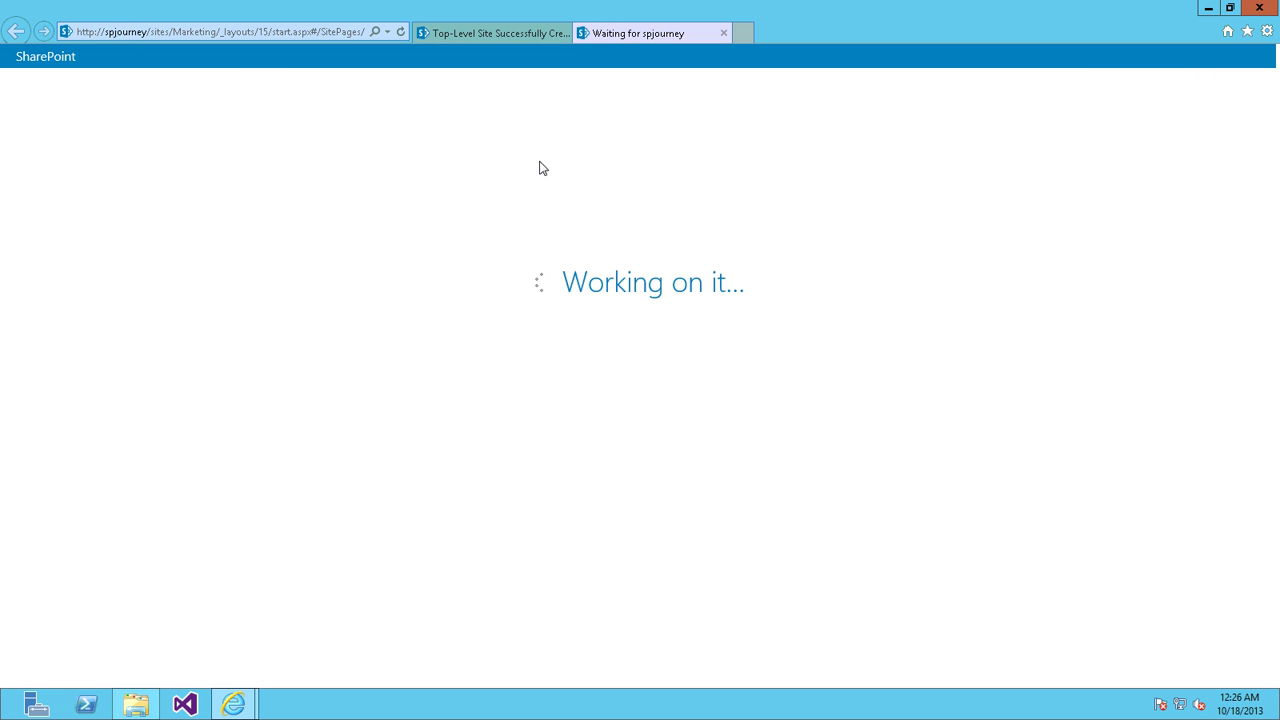
left_click(878, 12)
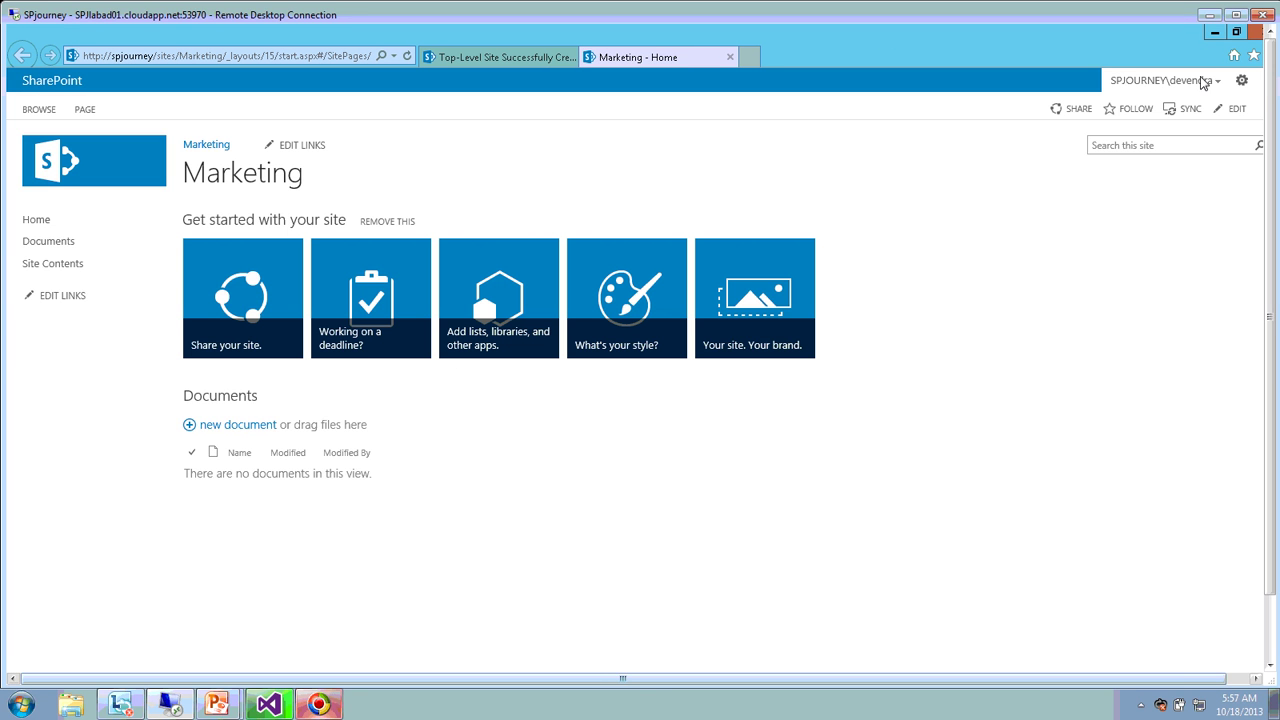
left_click(1236, 14)
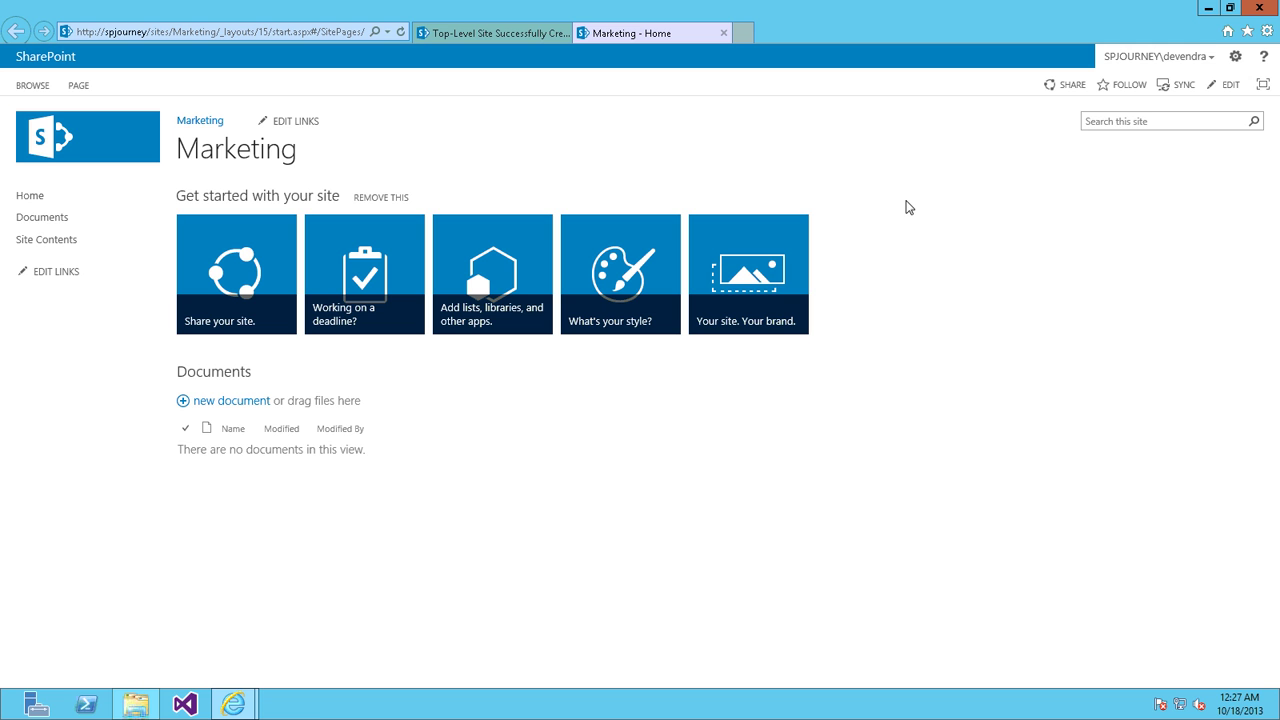
left_click(882, 18)
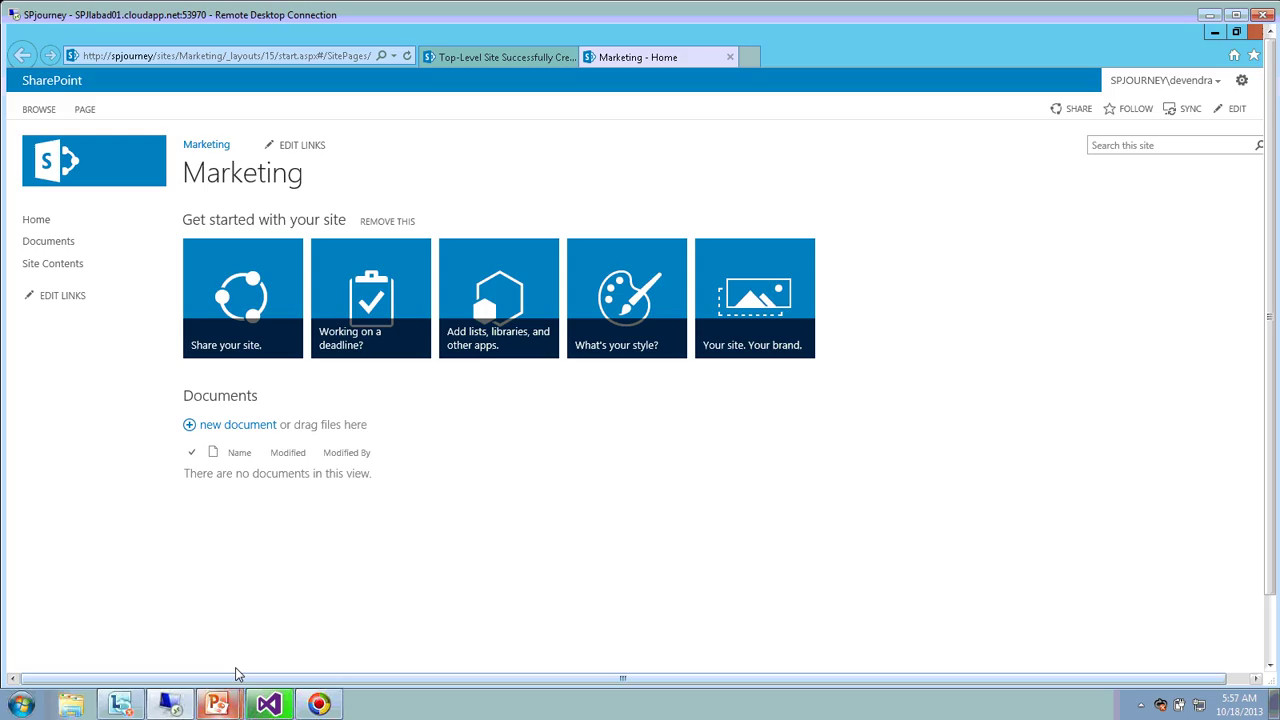
key("alt+Tab")
left_click(515, 492)
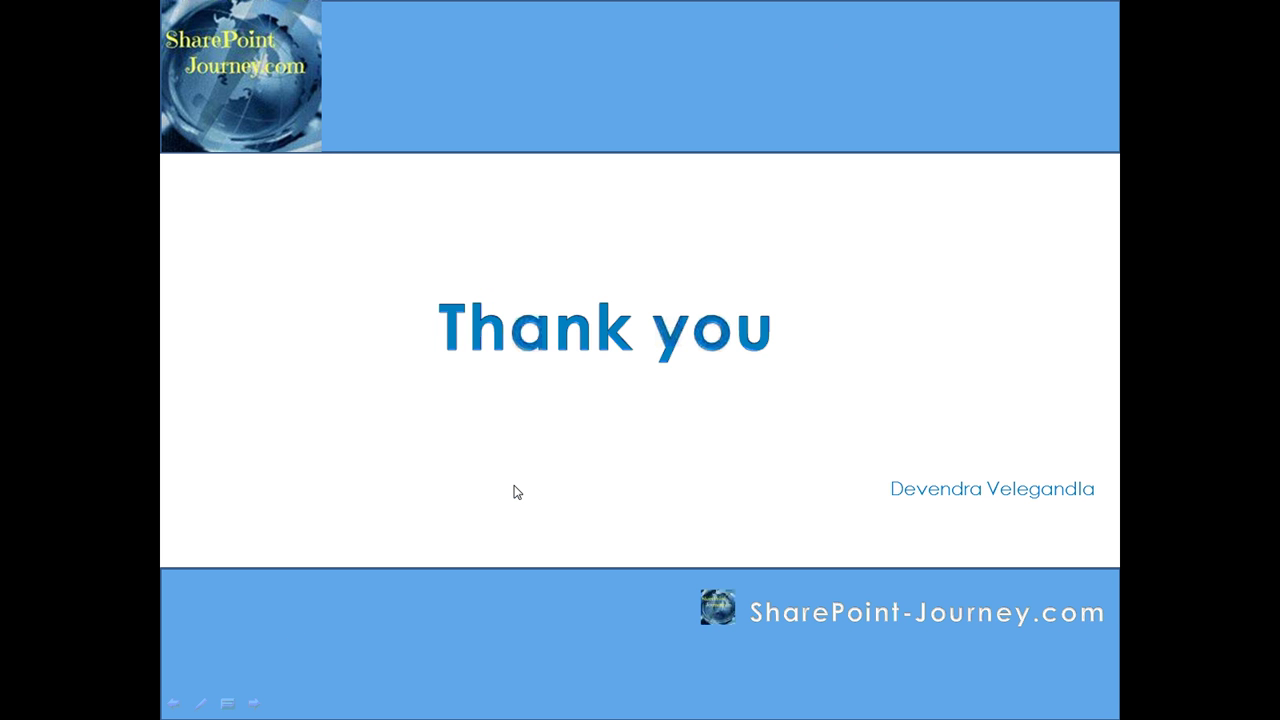